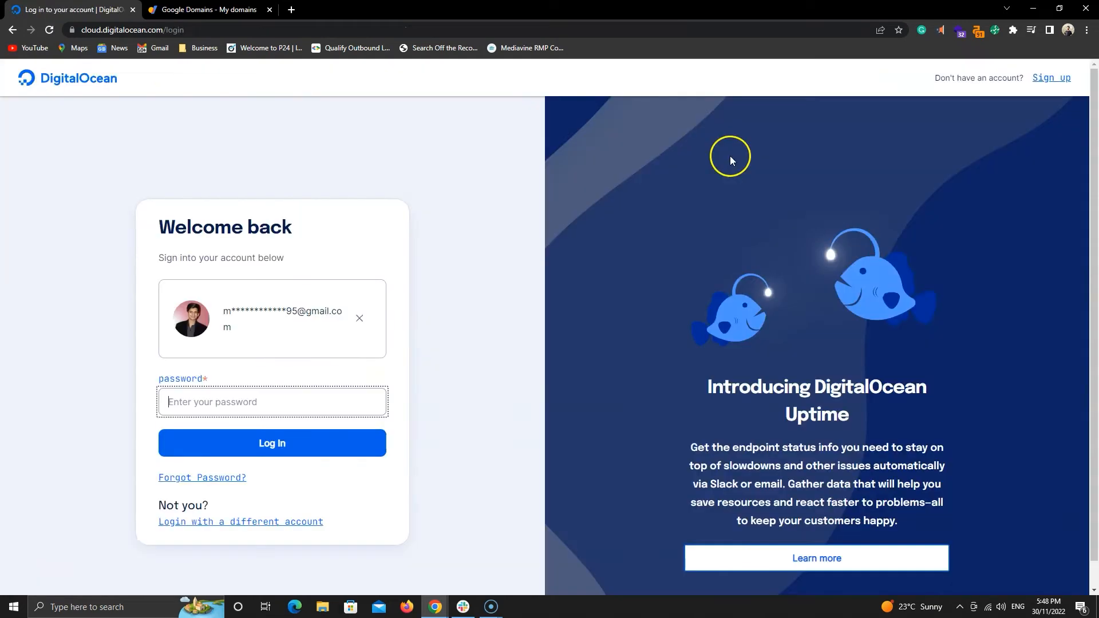
Sign in to the DigitalOcean account with the saved password.
click(253, 402)
click(249, 431)
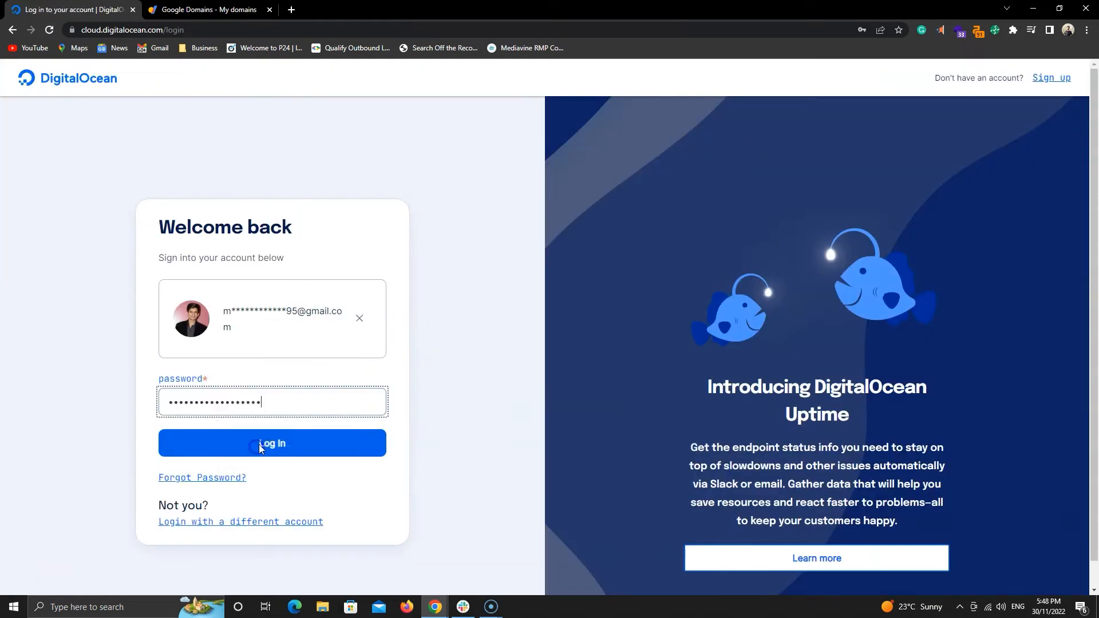
click(259, 444)
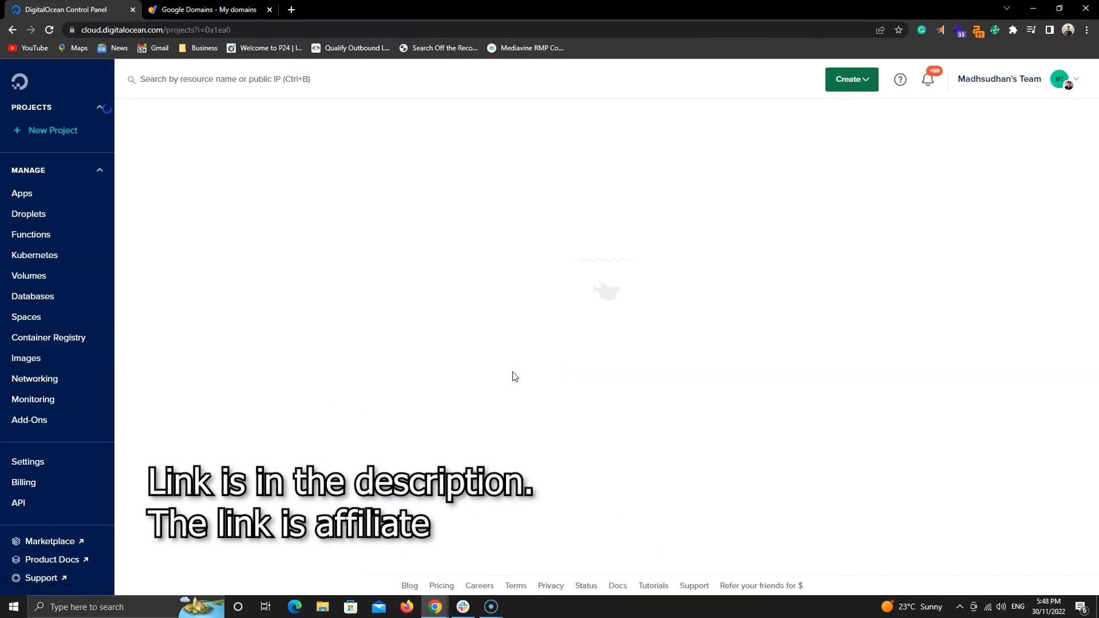
scroll(495, 384, down, 1)
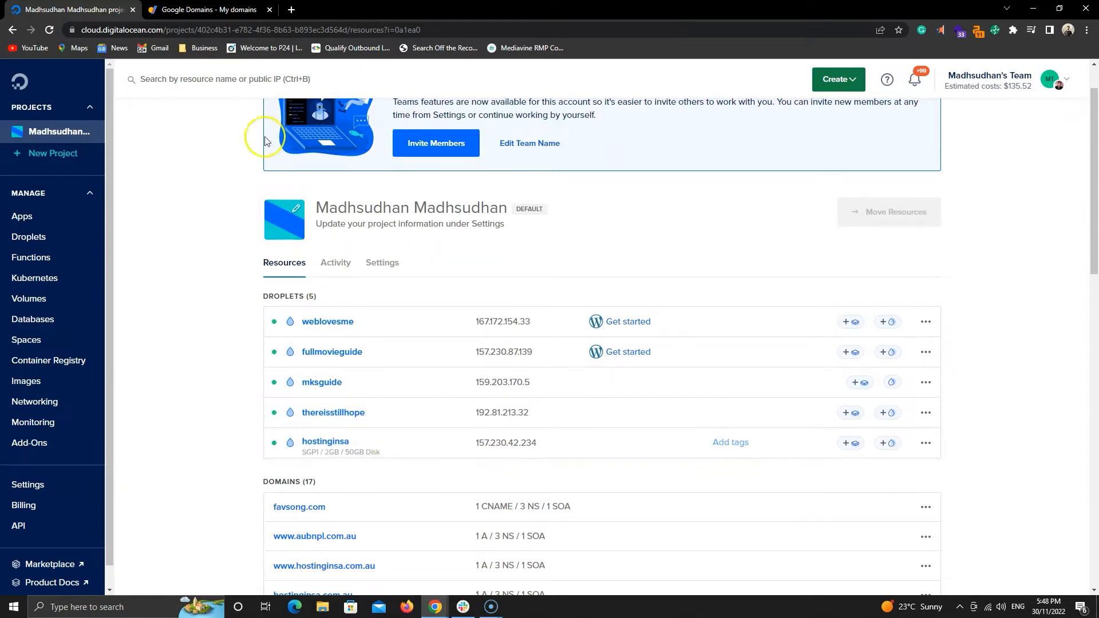
Open the rewardingapp.com domain overview in Google Domains.
click(213, 7)
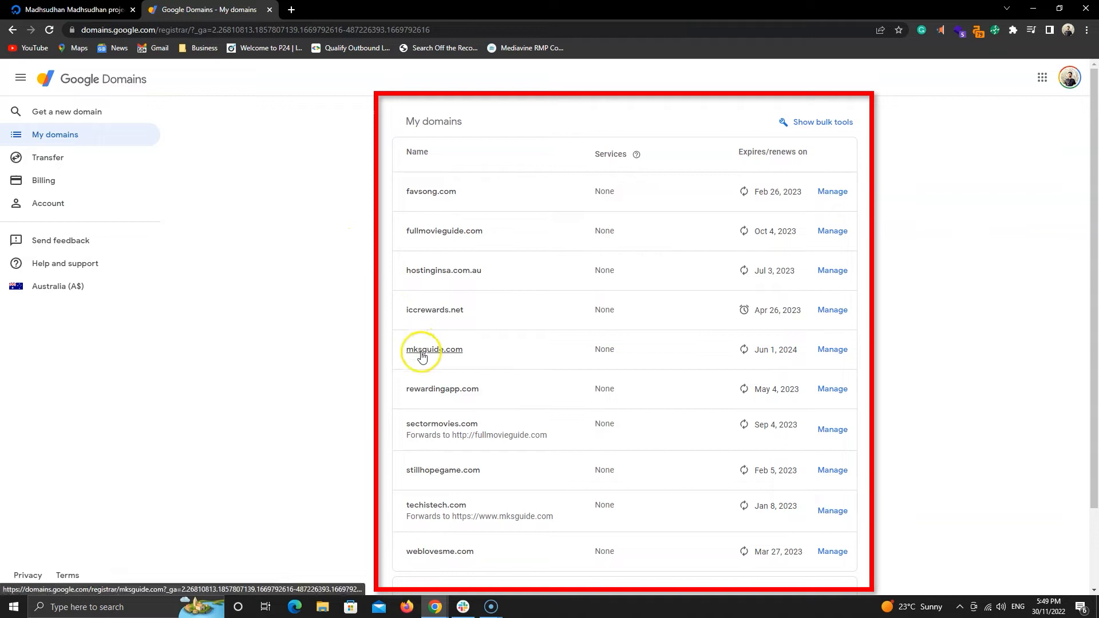
click(463, 393)
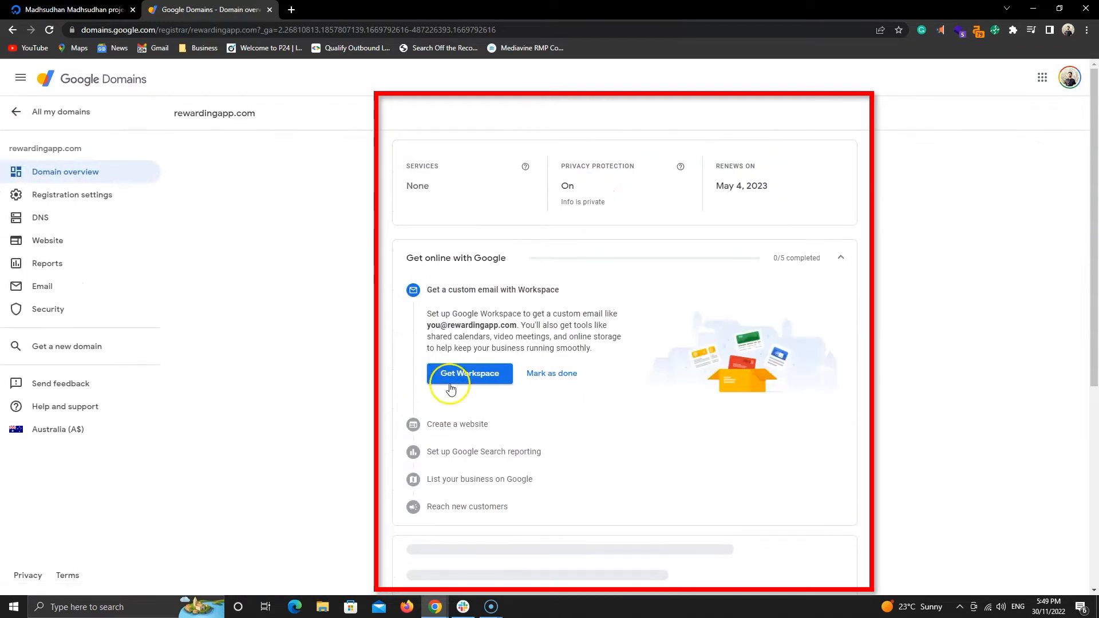
Switch back to DigitalOcean and start creating a new Droplet.
click(74, 10)
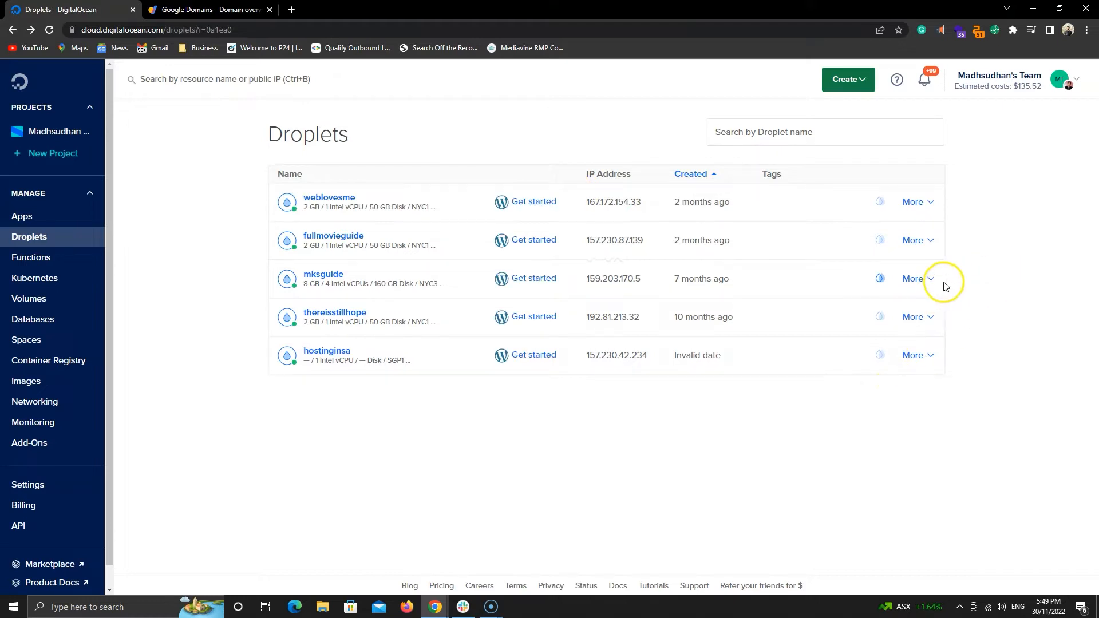
click(864, 83)
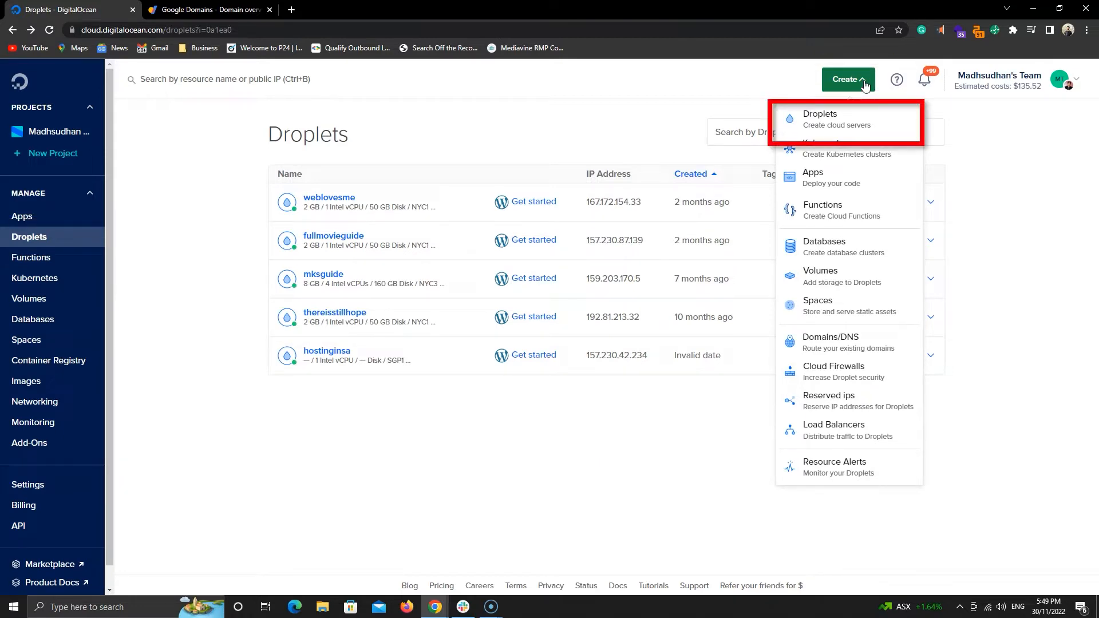
click(825, 116)
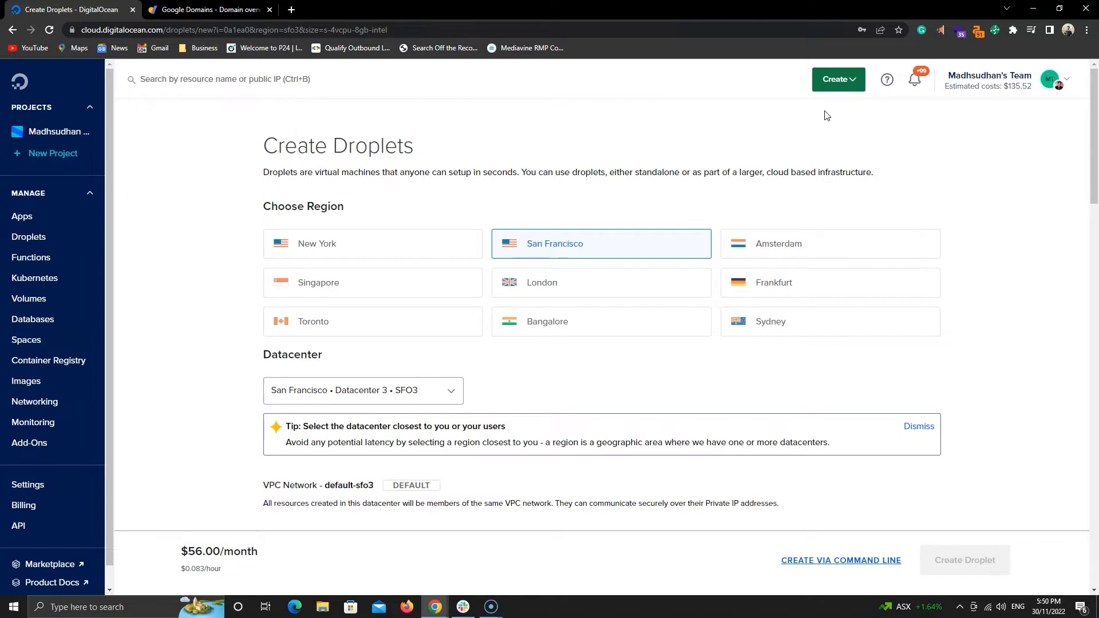
Choose the New York region with the New York • Datacenter 1 • NYC1 datacenter.
scroll(826, 115, down, 7)
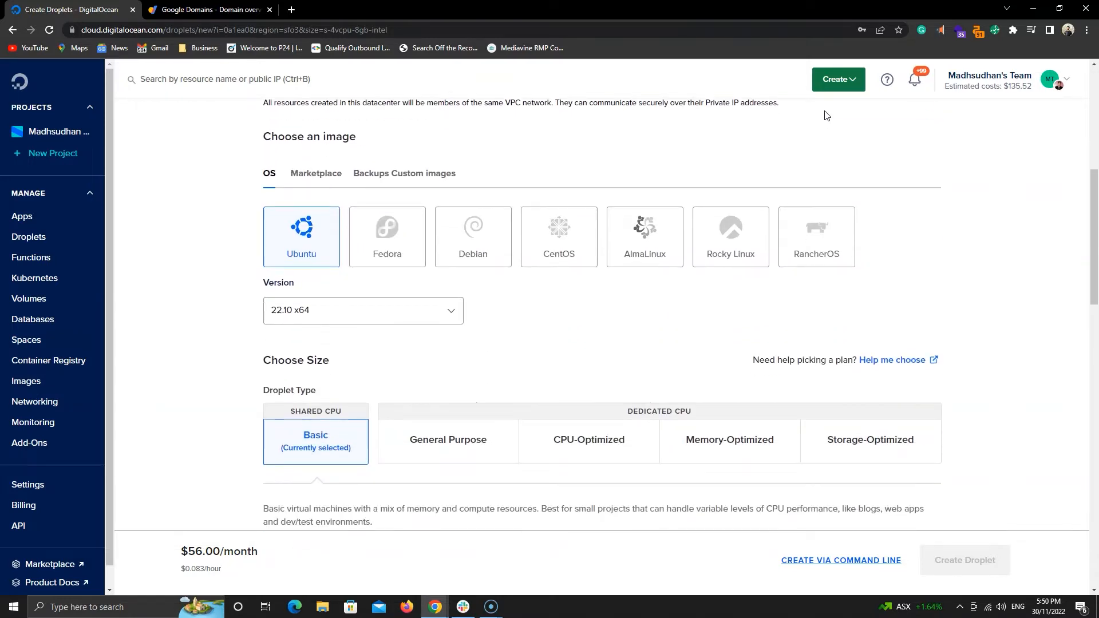
scroll(827, 115, up, 6)
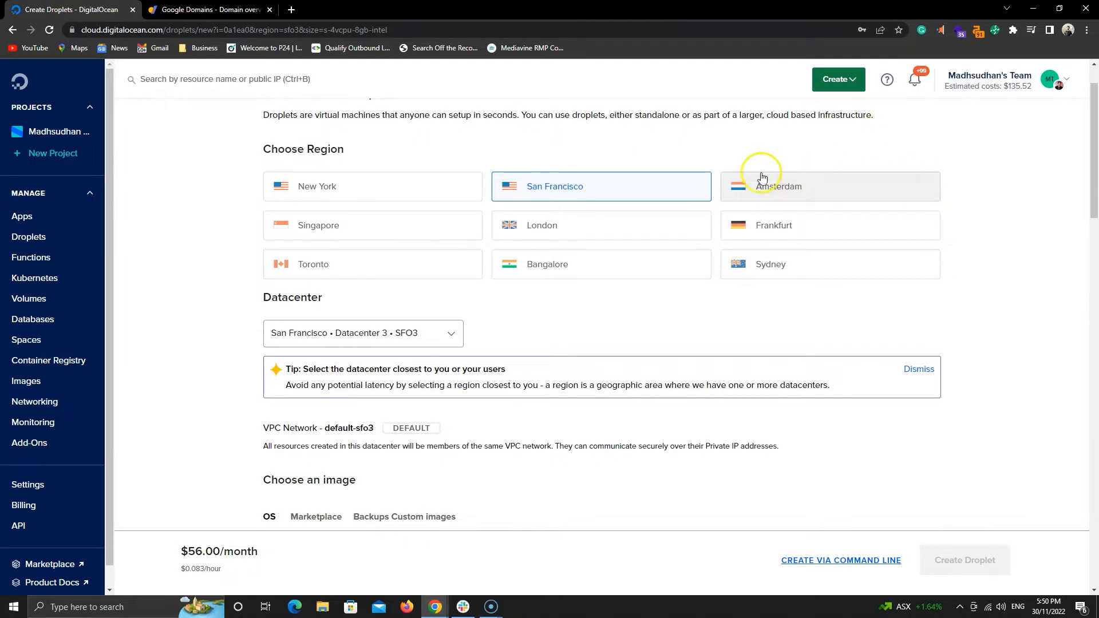
click(467, 196)
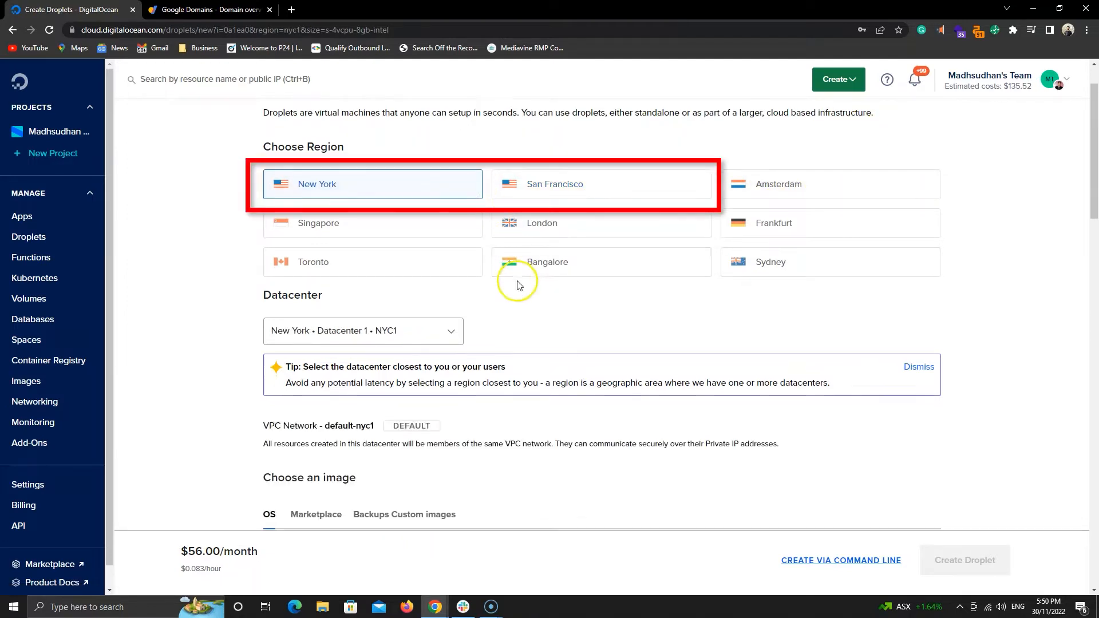
scroll(515, 279, down, 1)
click(452, 276)
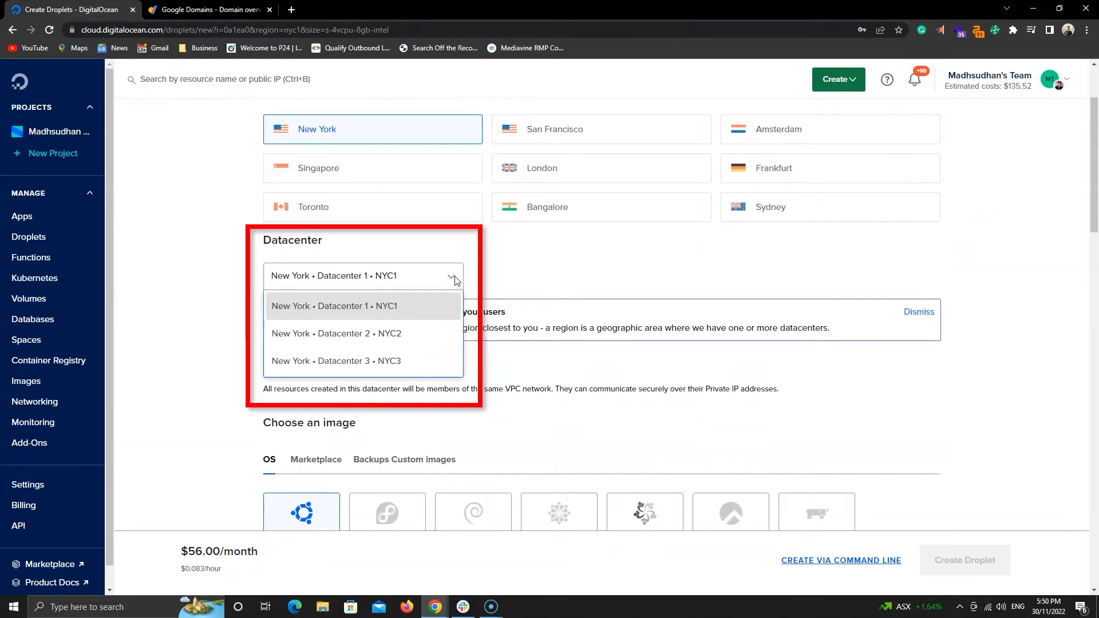
click(383, 306)
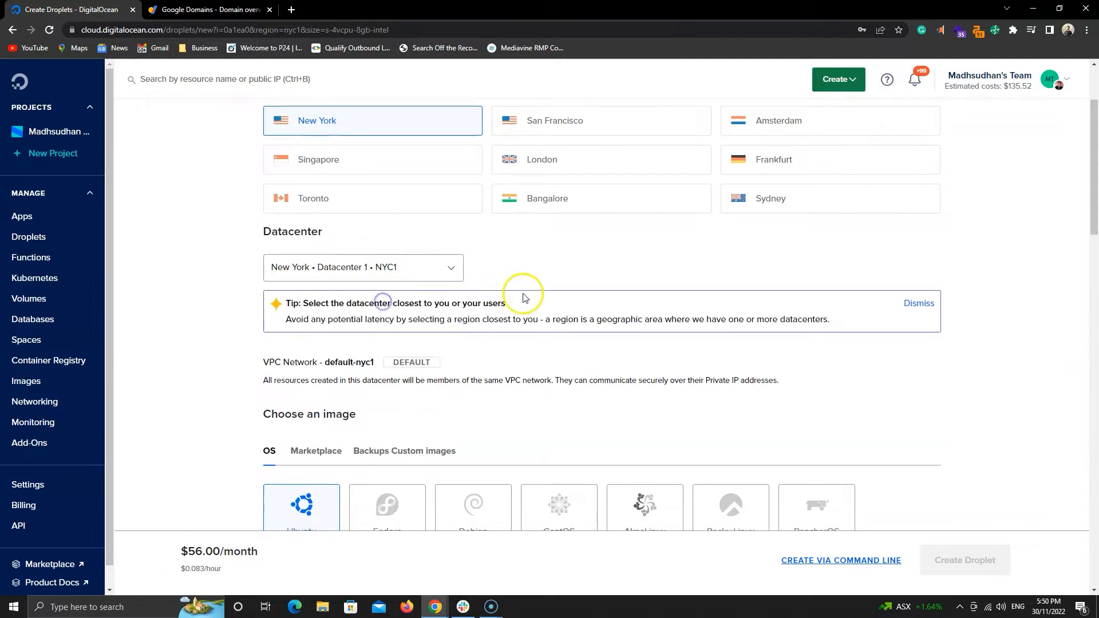
Search the Marketplace images for wordpress and select WordPress 5.8 on Ubuntu 20.04.
scroll(521, 292, down, 4)
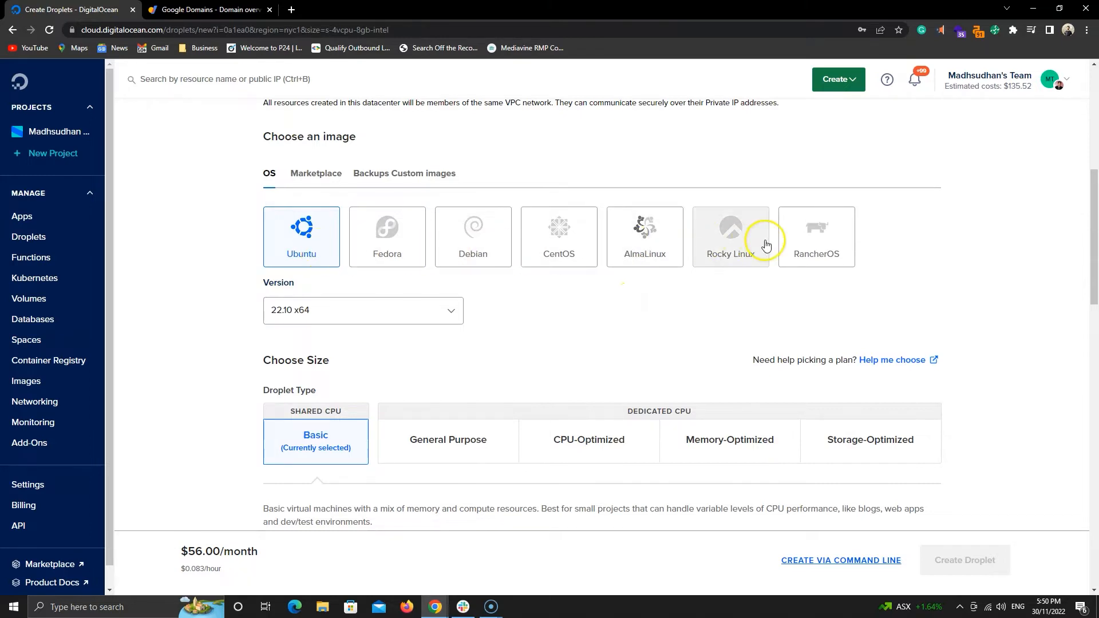
click(317, 179)
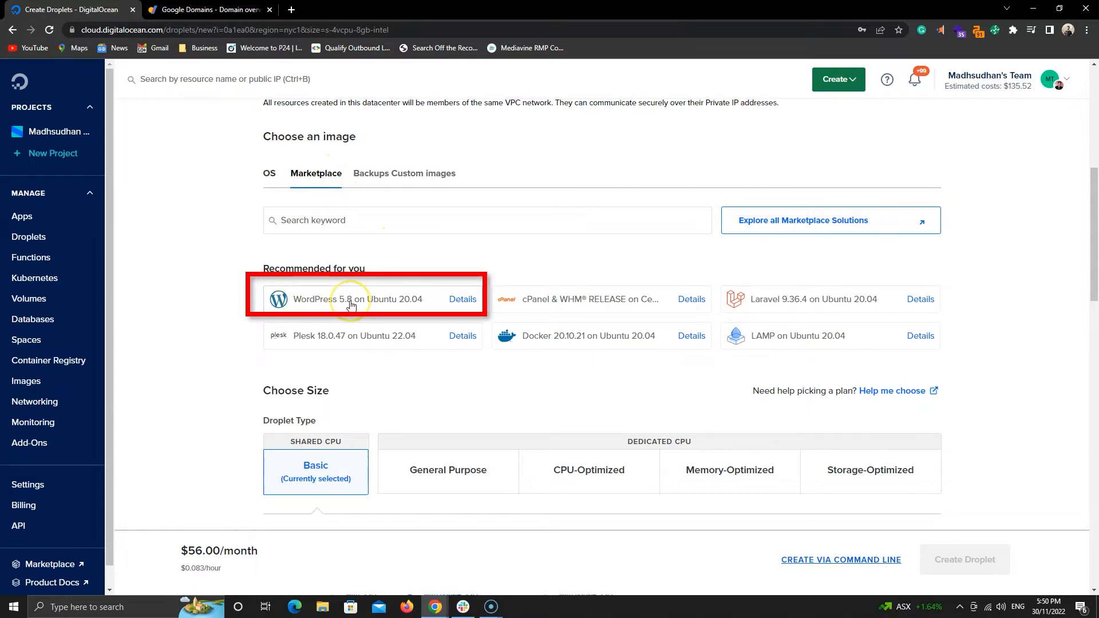
click(351, 222)
text(word)
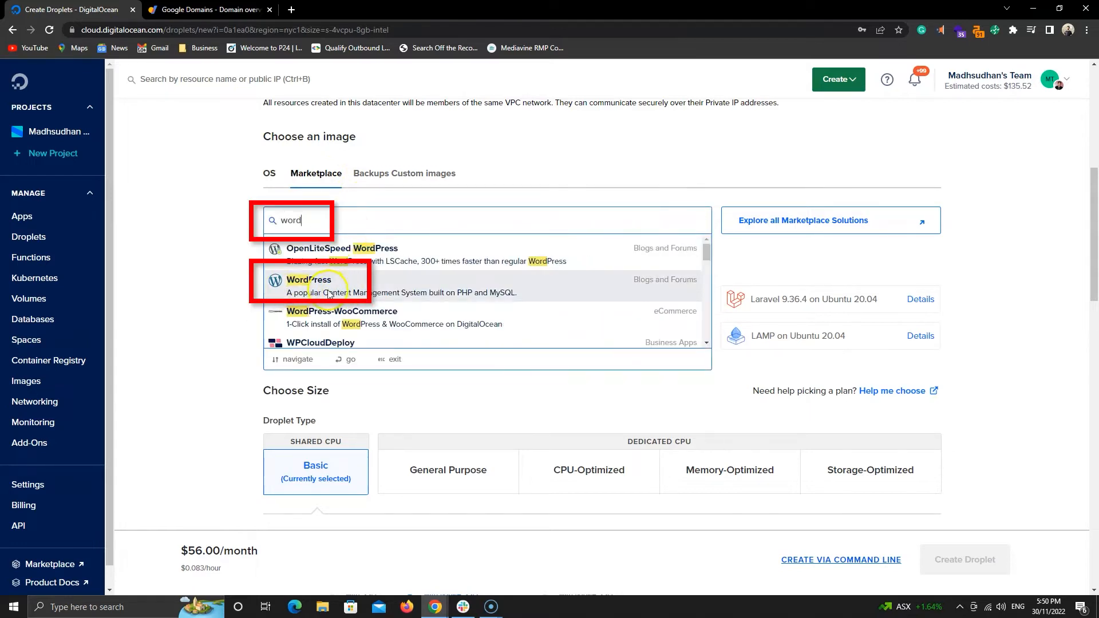
text(press)
click(236, 268)
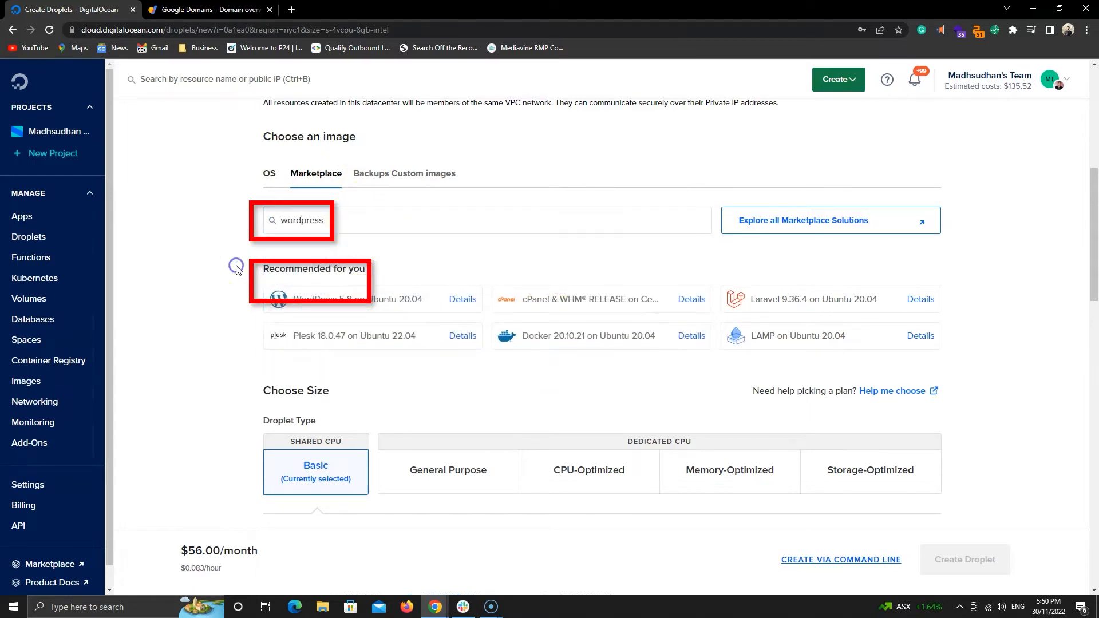
click(387, 309)
Scroll through and examine the available Droplet size plans.
scroll(216, 300, down, 1)
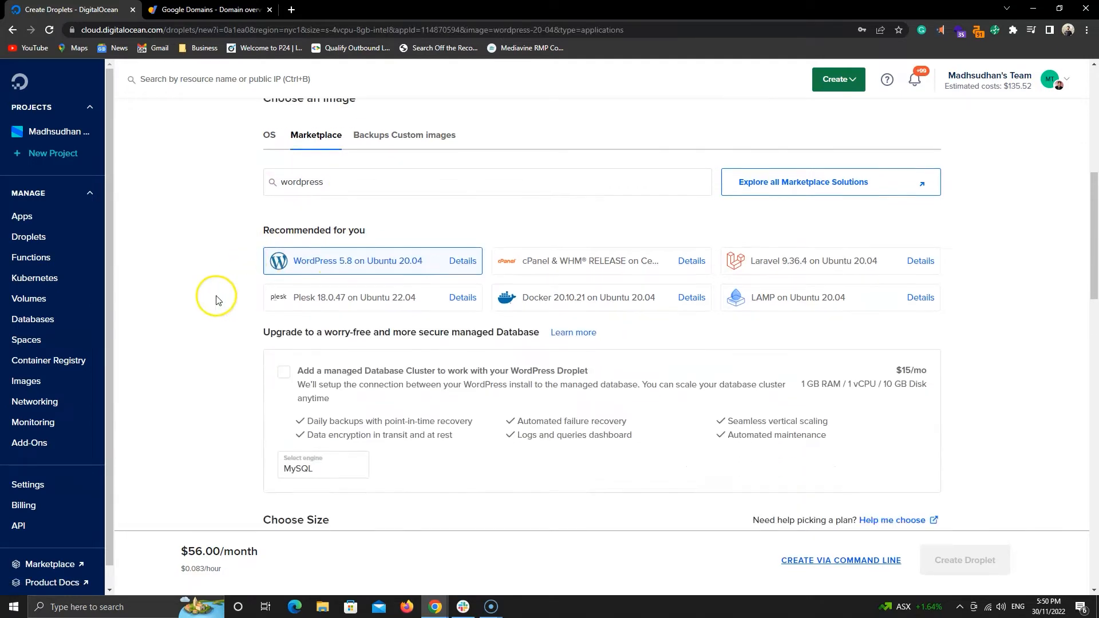
scroll(964, 332, down, 3)
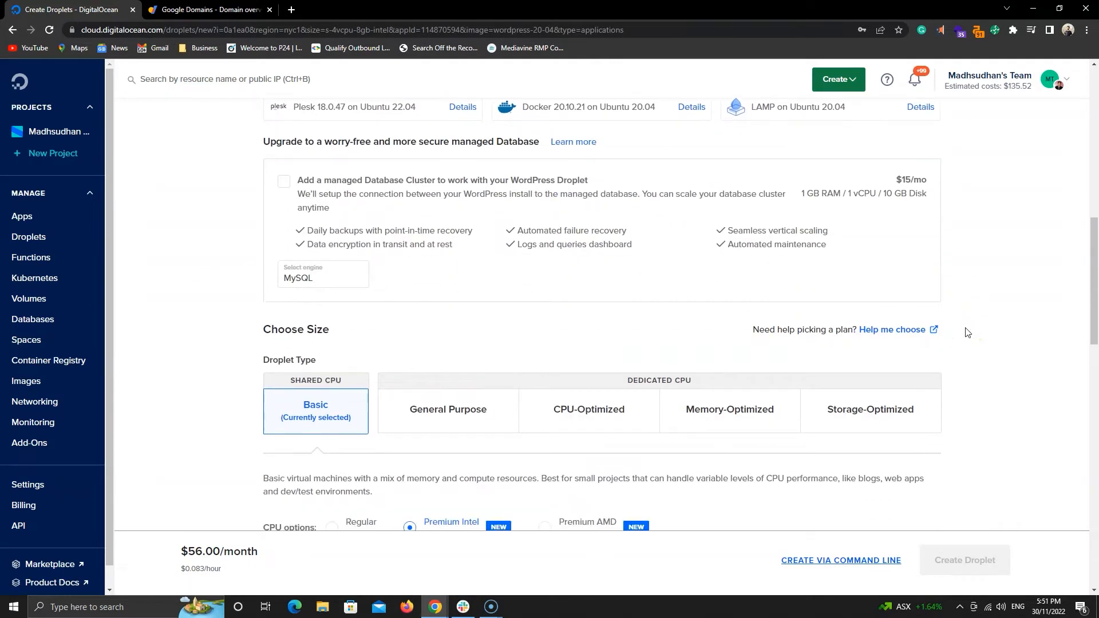
scroll(967, 332, down, 1)
scroll(966, 333, up, 1)
scroll(966, 331, down, 4)
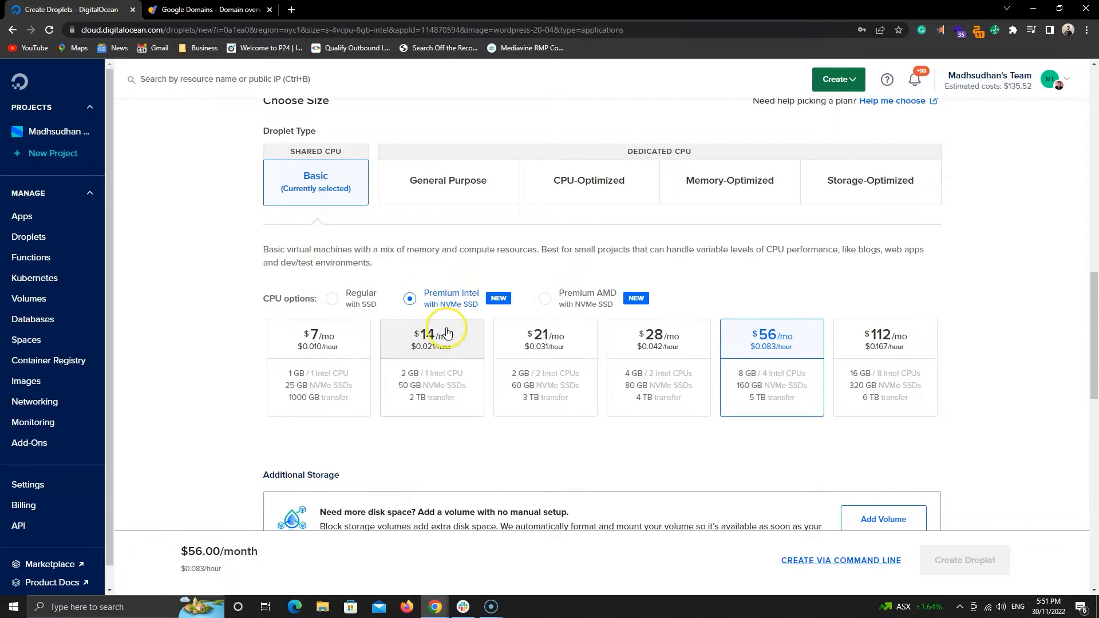
click(422, 232)
click(567, 240)
click(693, 250)
click(839, 248)
click(336, 245)
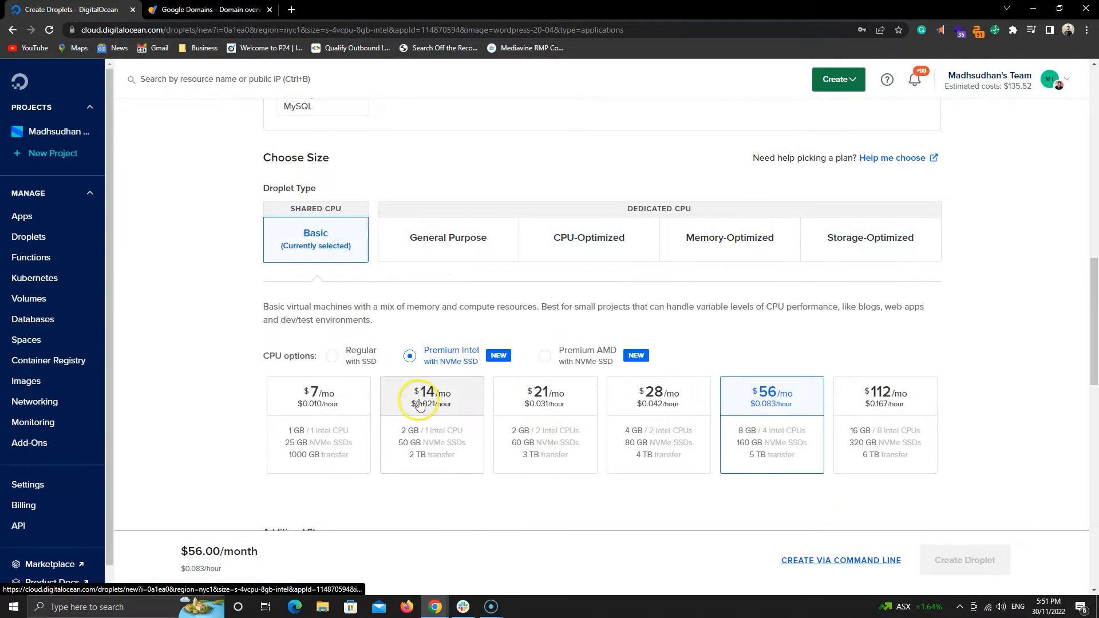
Pick the Basic Regular SSD plan at $12/mo with 2 GB and 1 CPU.
click(350, 408)
click(422, 407)
click(331, 358)
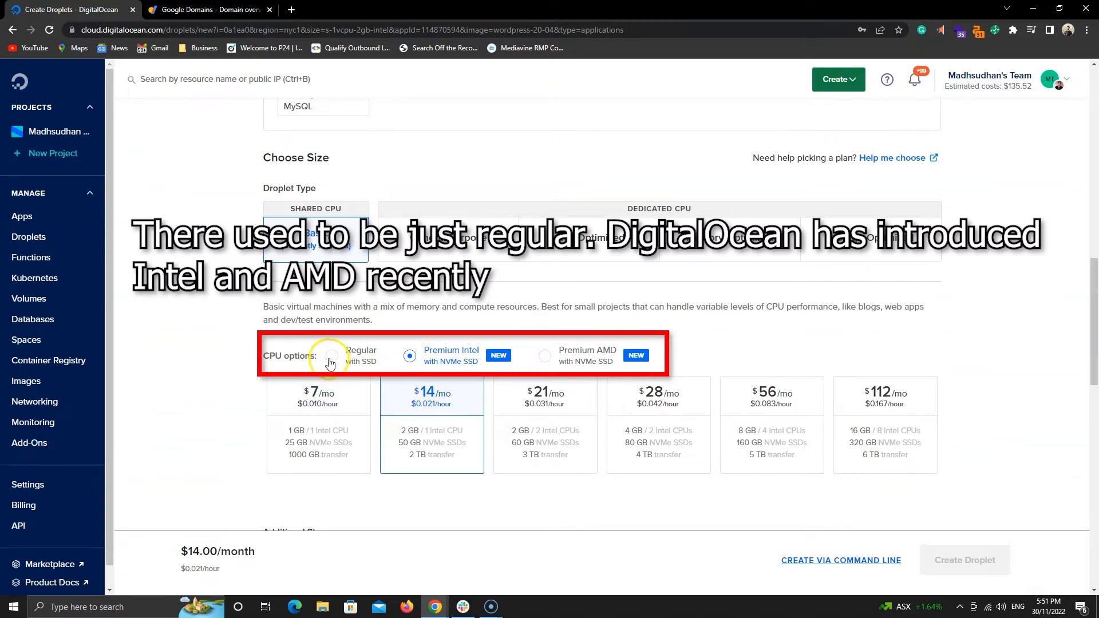
click(356, 403)
click(437, 402)
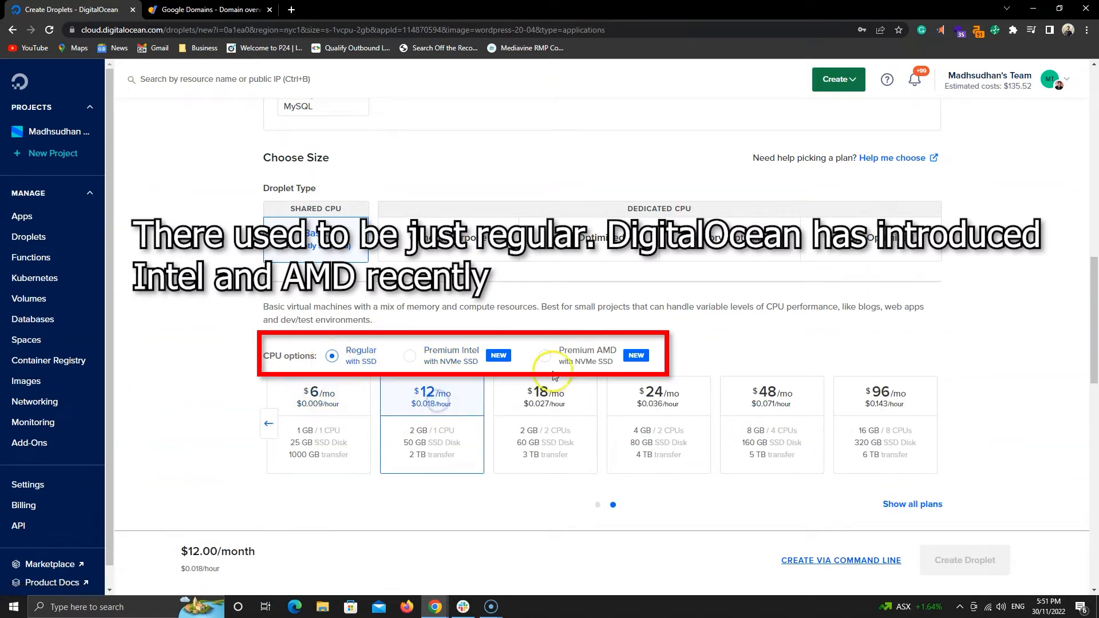
click(545, 358)
click(334, 356)
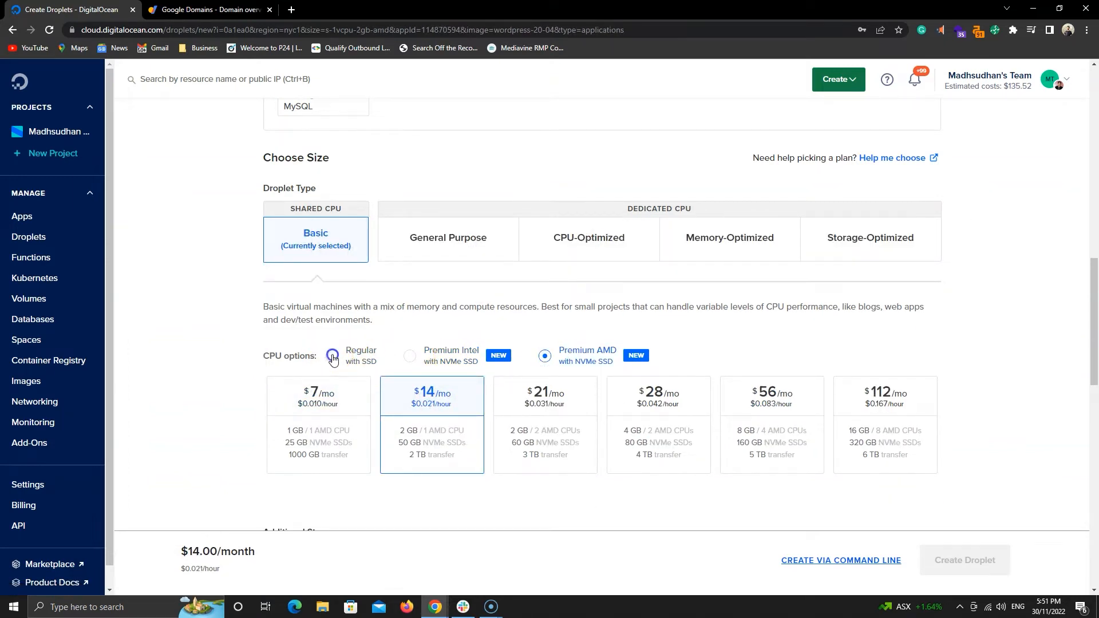
scroll(429, 405, down, 1)
click(269, 366)
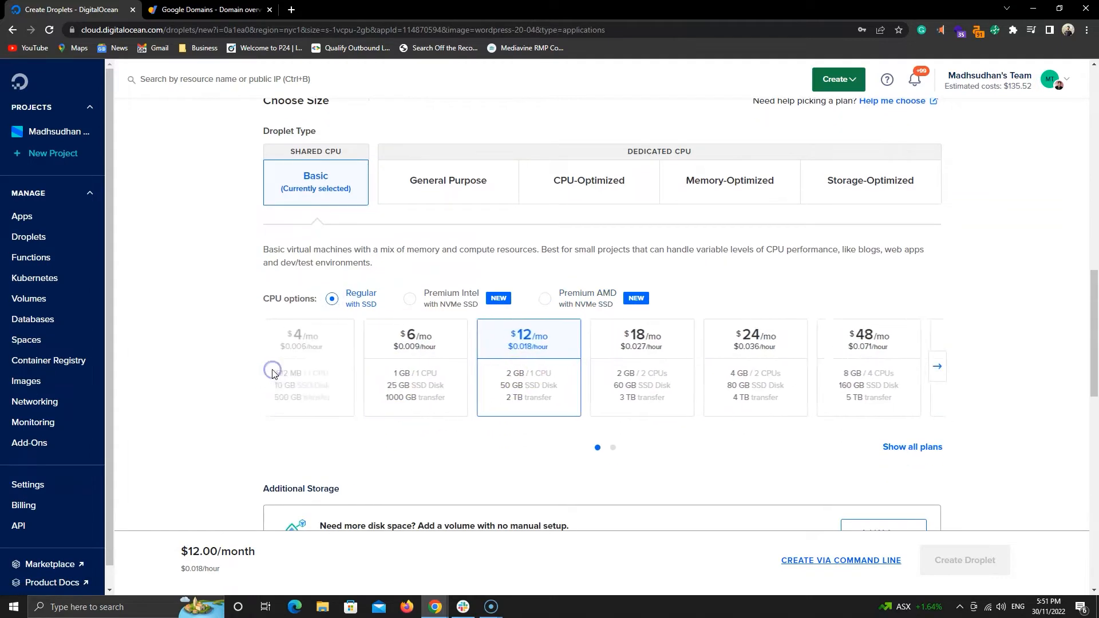
Enter a root password for Droplet authentication.
scroll(541, 375, down, 2)
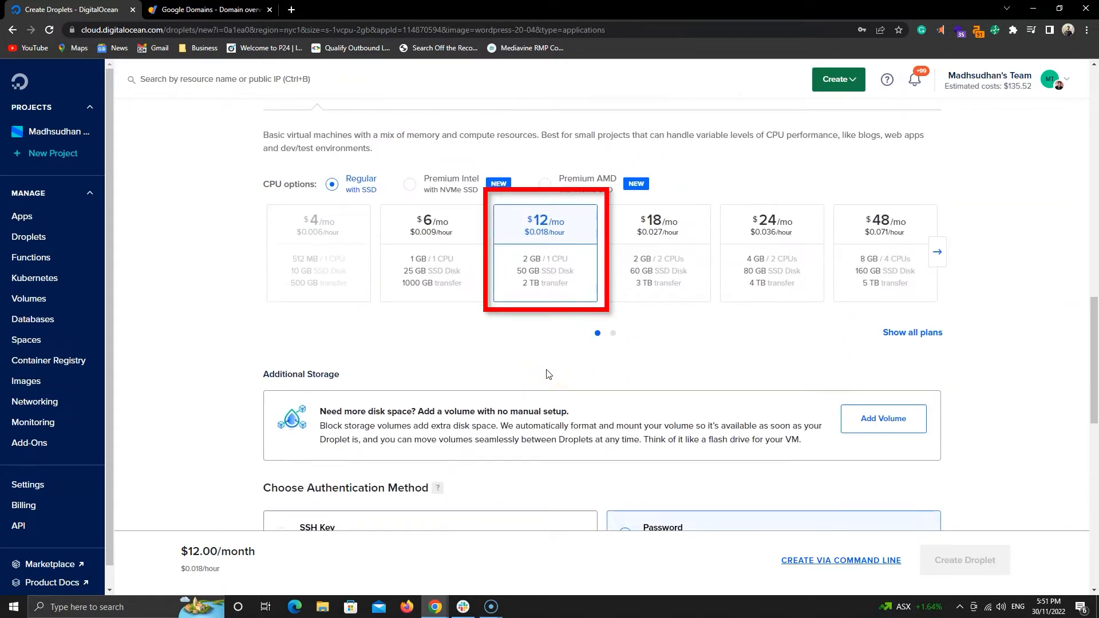
scroll(547, 374, down, 5)
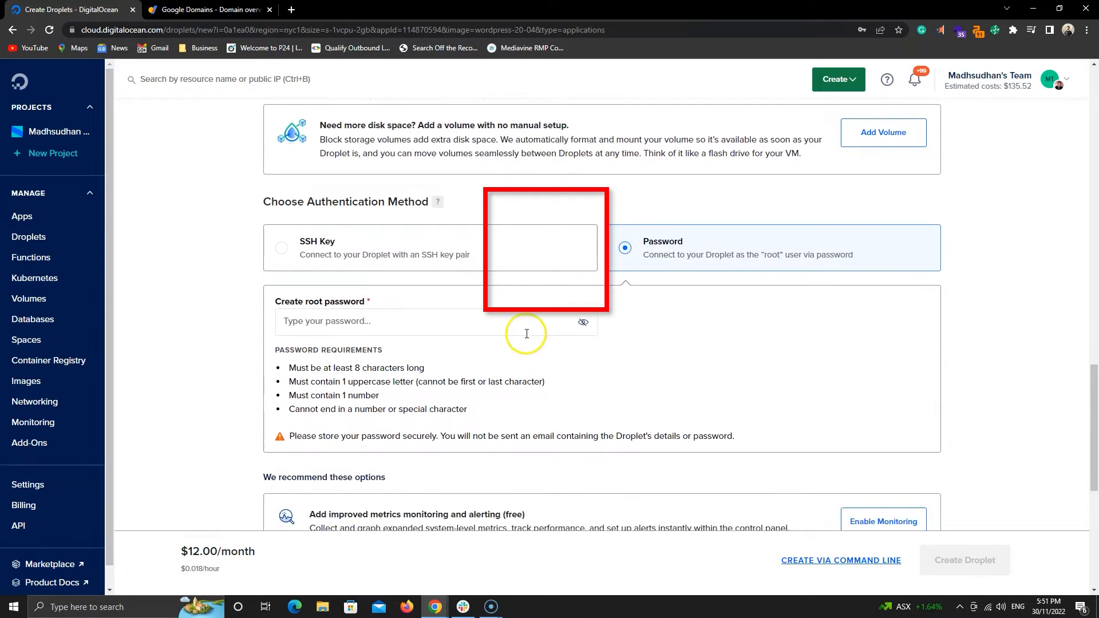
click(527, 334)
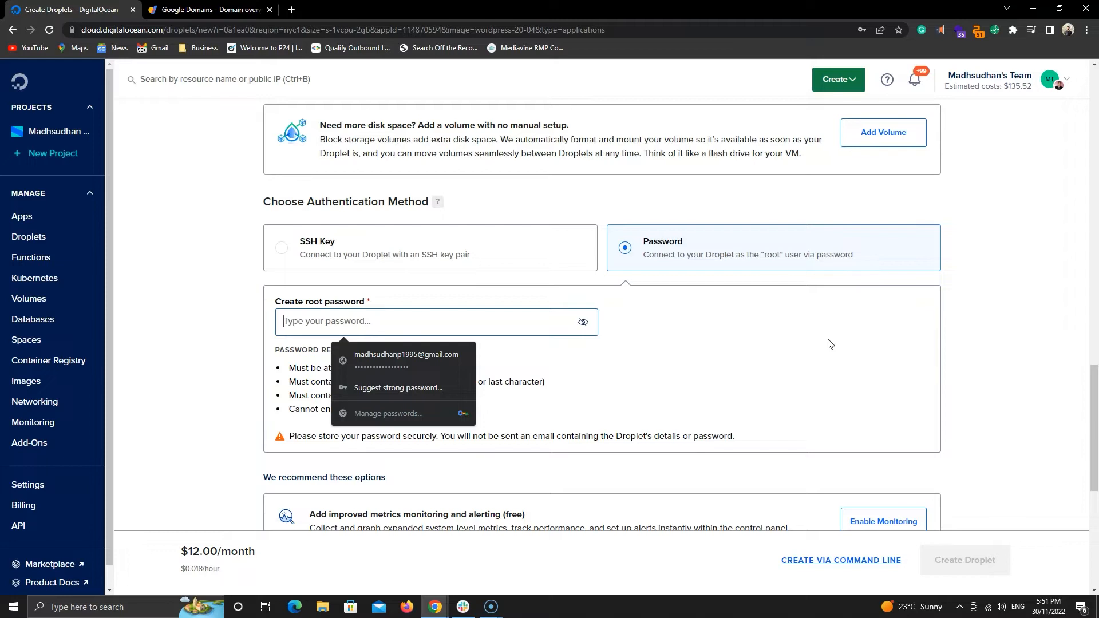
click(830, 343)
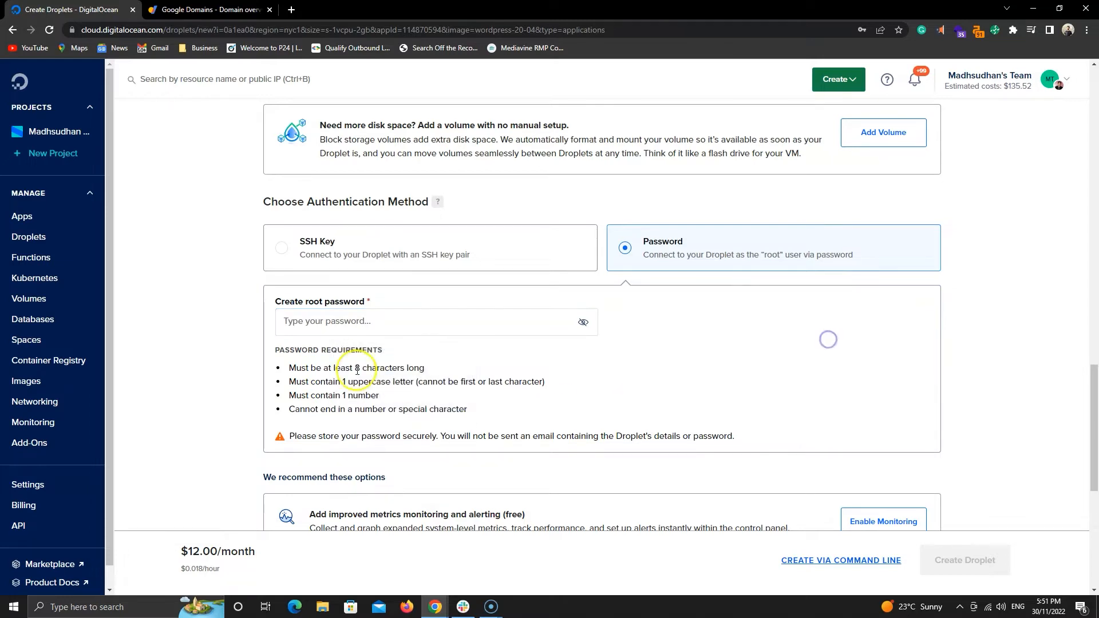
click(385, 330)
text(1a•••••••••)
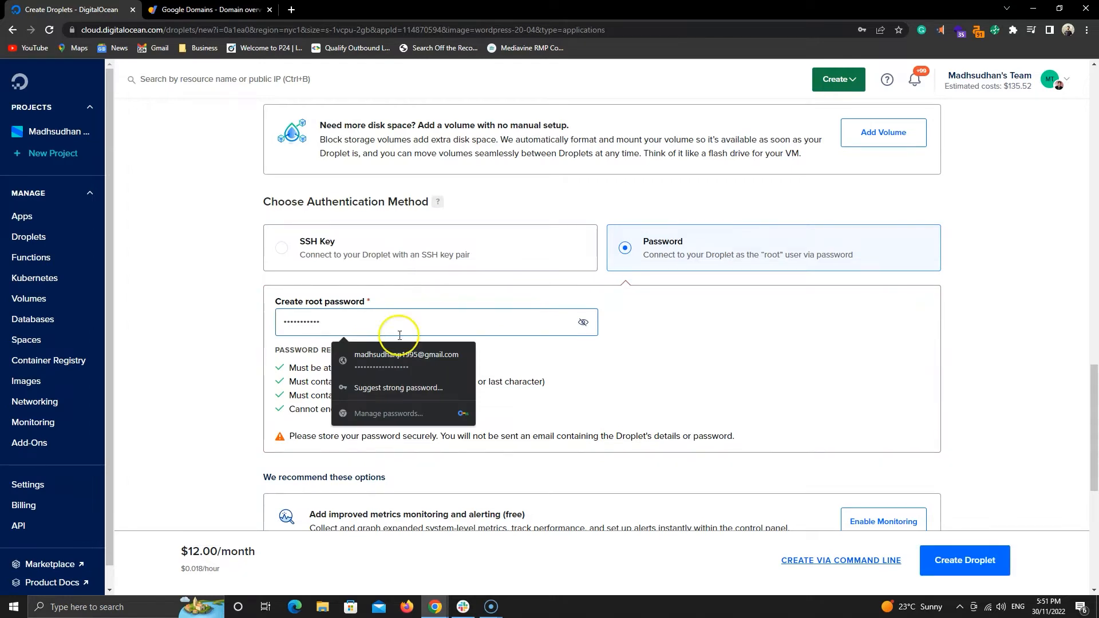
click(614, 381)
Enable the improved metrics monitoring and alerting option.
scroll(613, 381, down, 2)
scroll(614, 381, down, 2)
click(864, 302)
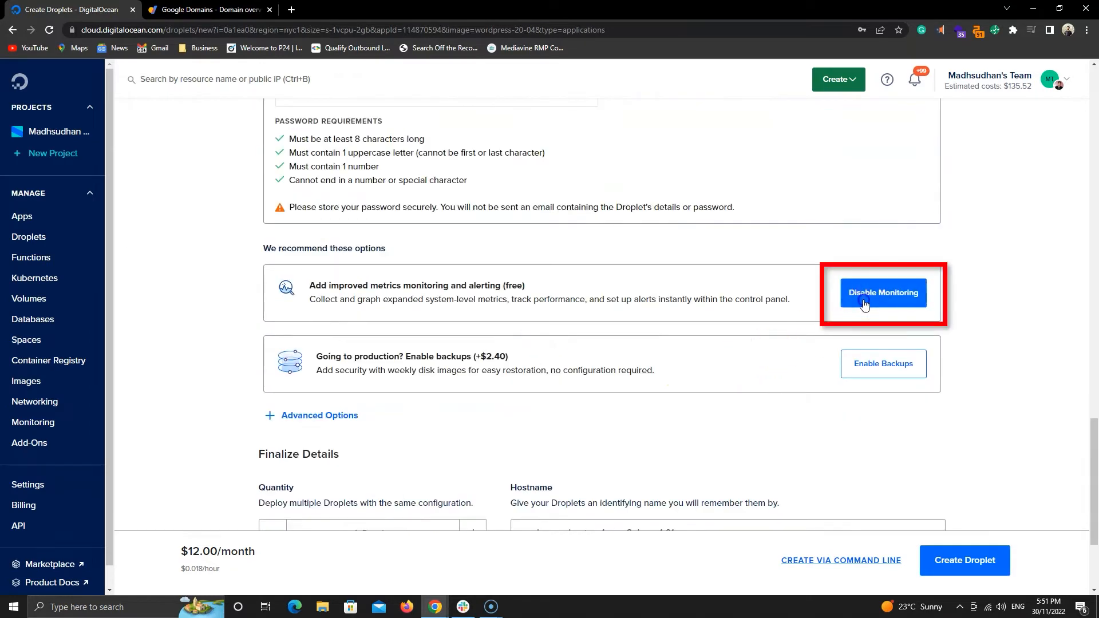
Set the hostname to rewarding-app and create the Droplet.
scroll(679, 355, down, 3)
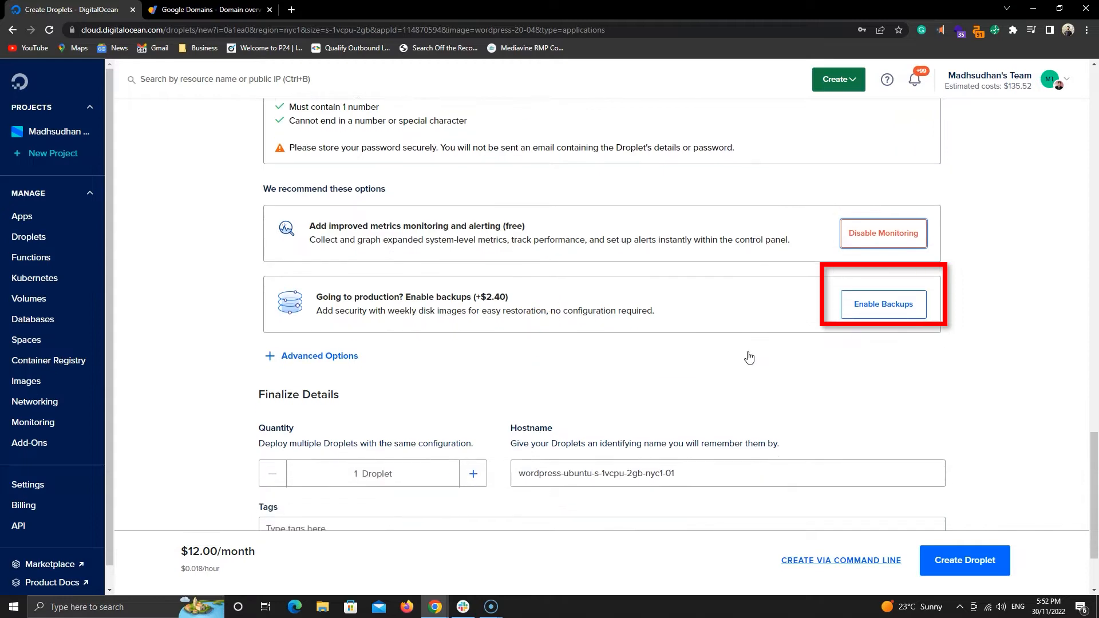
click(697, 367)
key(ctrl+a)
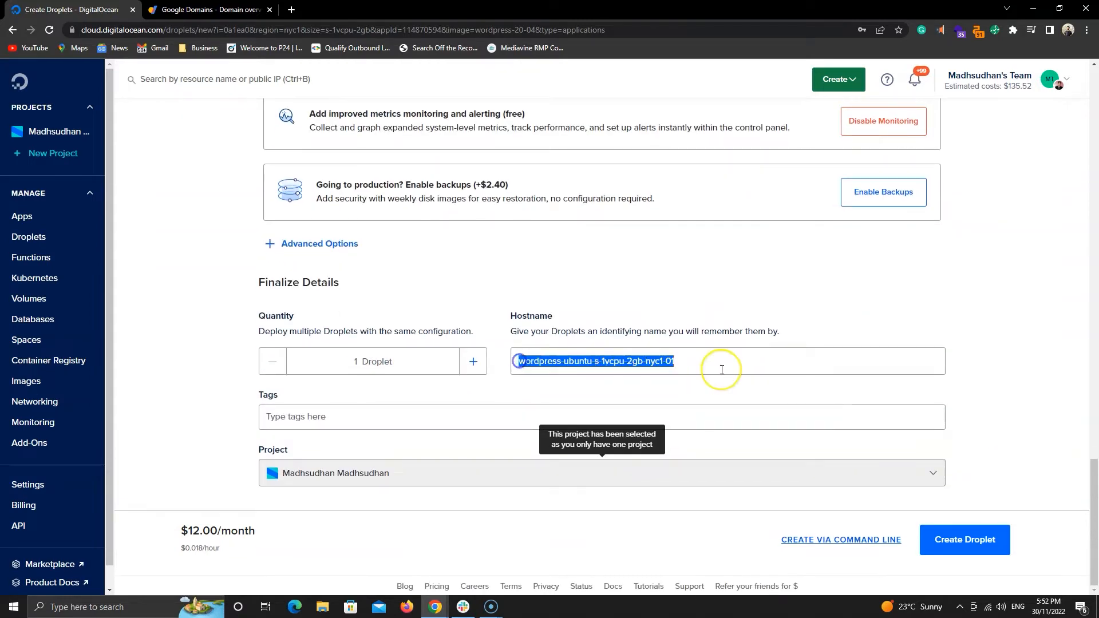
key(BackSpace)
text(rewarding-app)
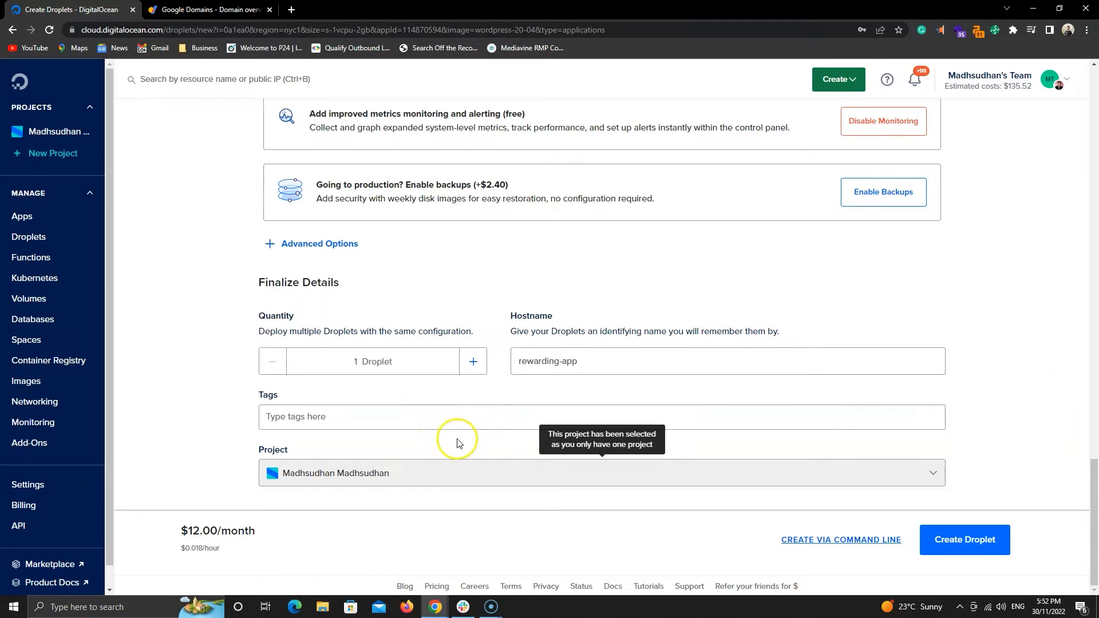
click(967, 542)
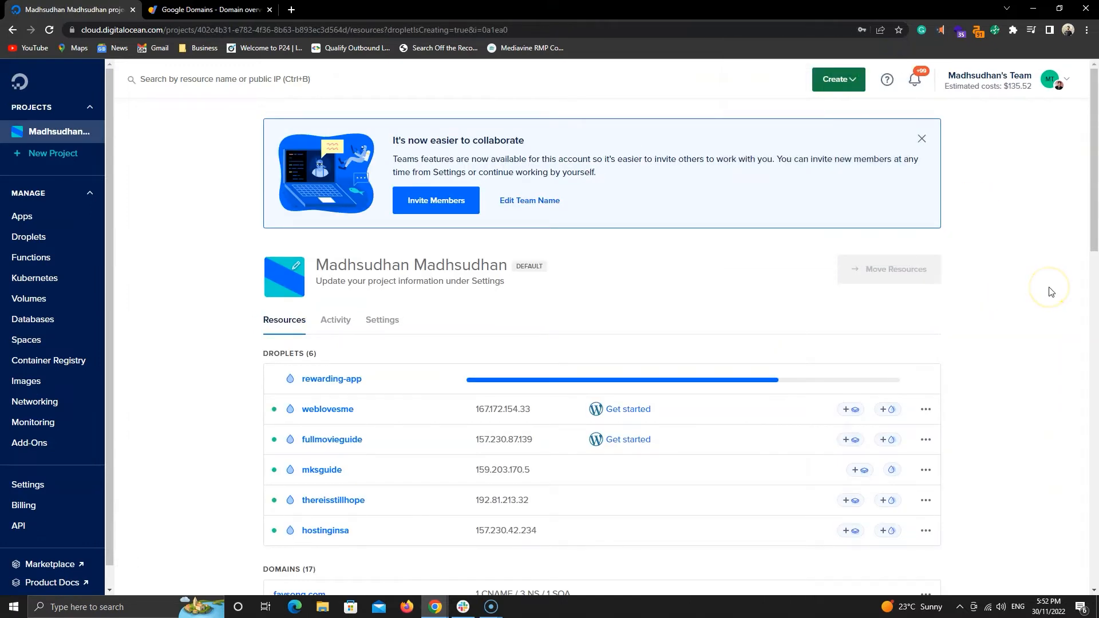
Open the new rewarding-app Droplet and go to the Networking section.
scroll(1052, 291, down, 1)
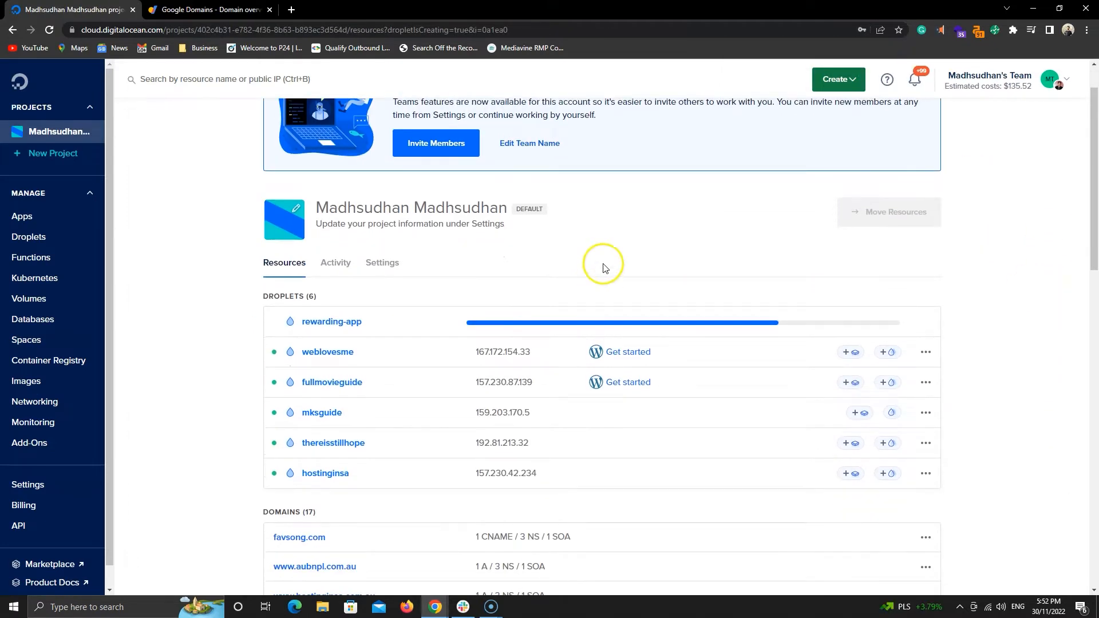
click(332, 321)
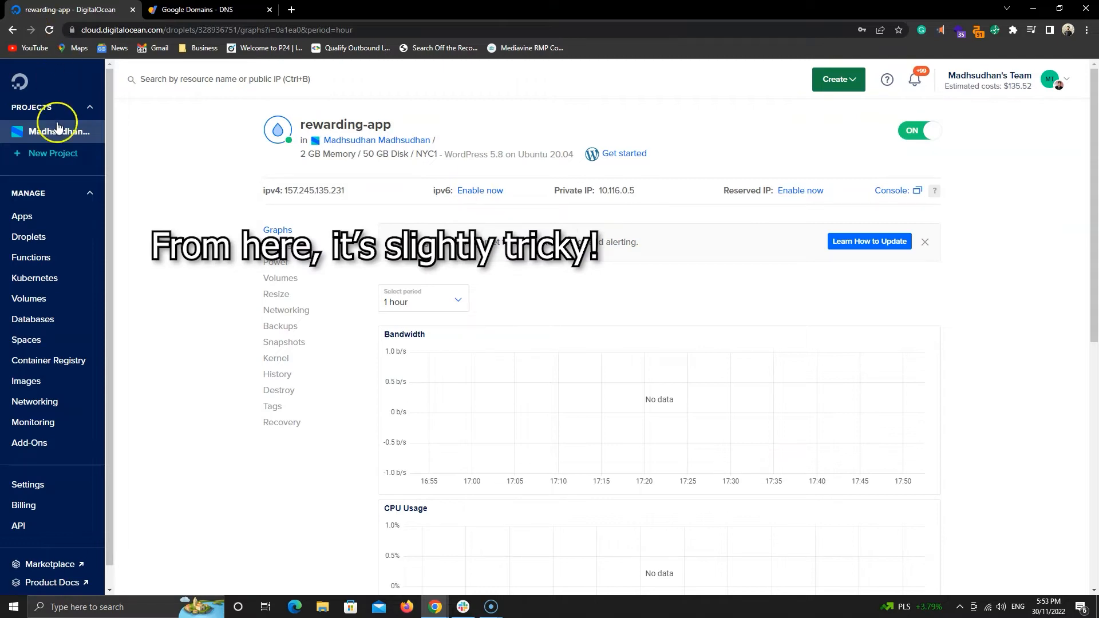
click(49, 402)
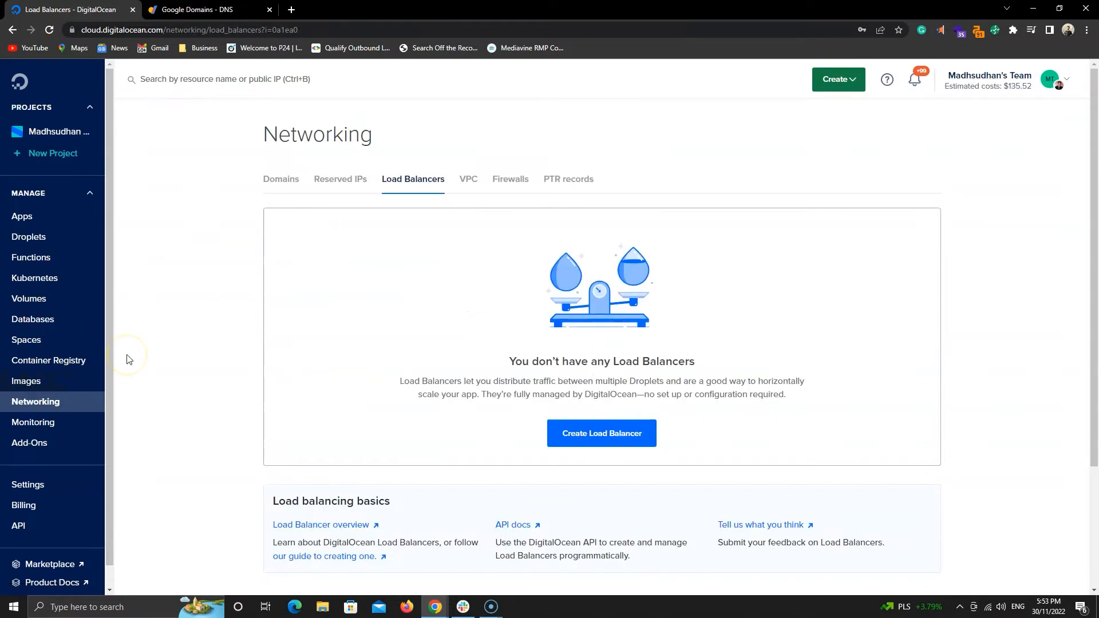
Open the DNS settings of rewardingapp.com in Google Domains.
click(267, 183)
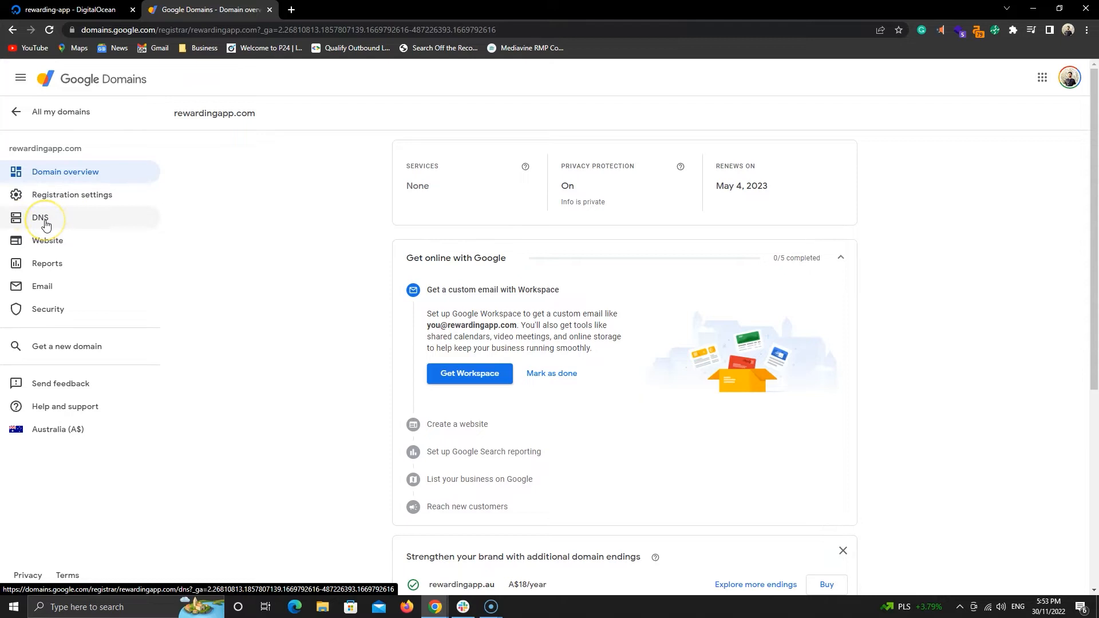
click(46, 225)
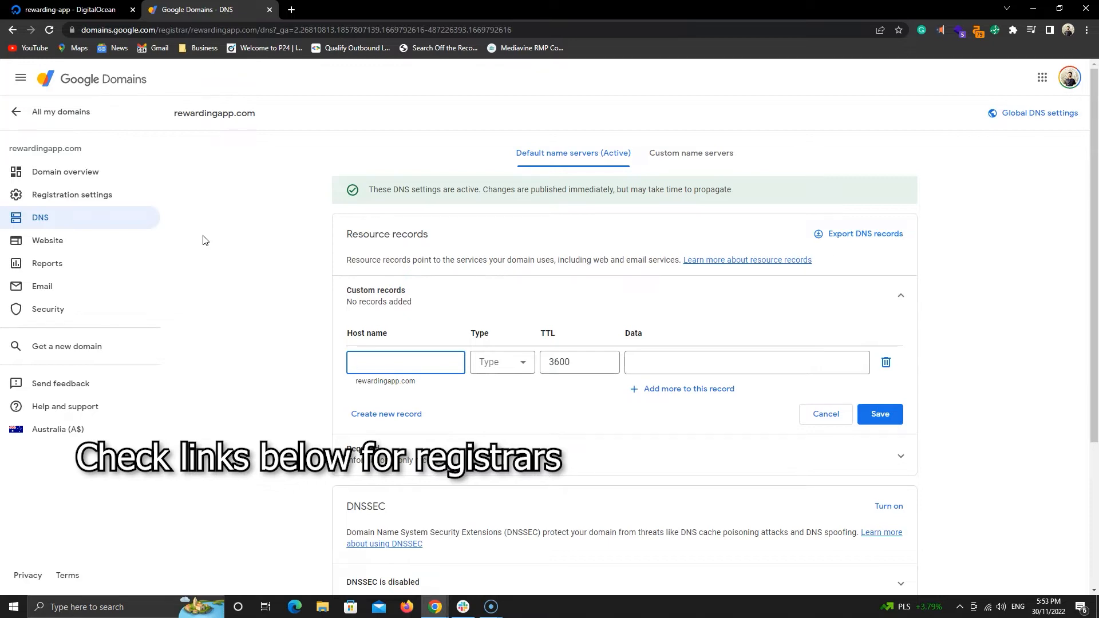
Return to the rewarding-app Droplet's networking settings and power the Droplet off to allow enabling IPv6.
click(79, 10)
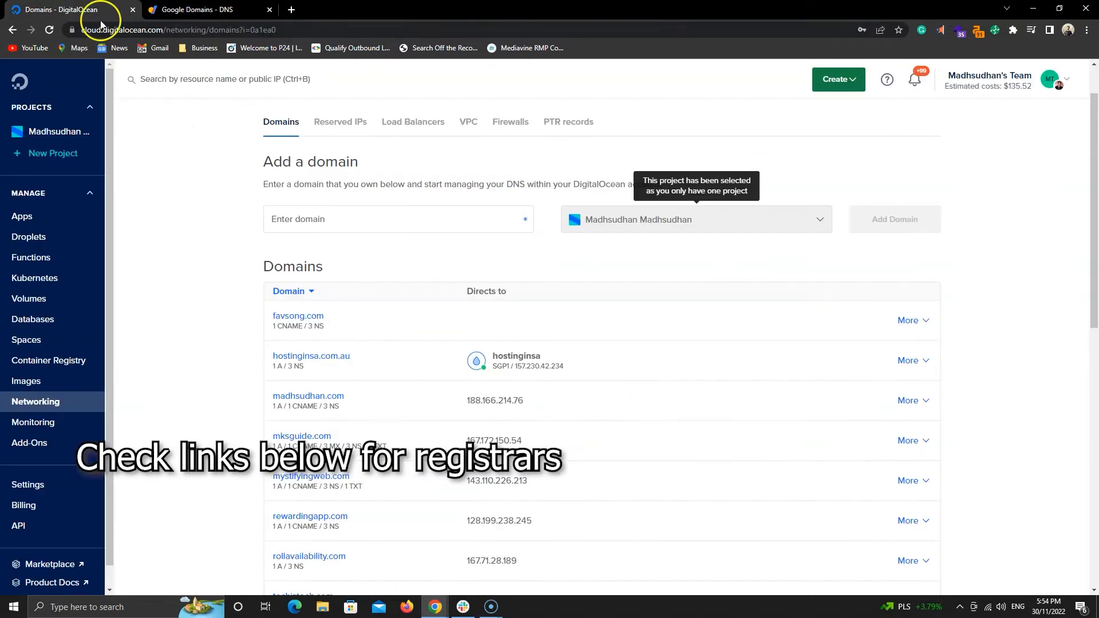
click(53, 237)
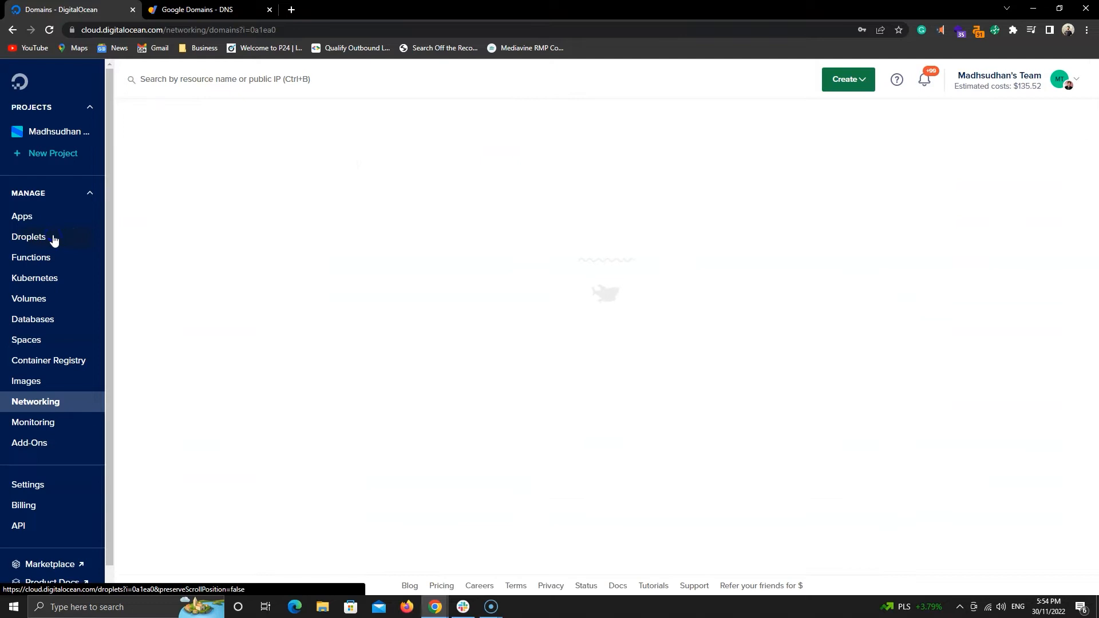
click(320, 201)
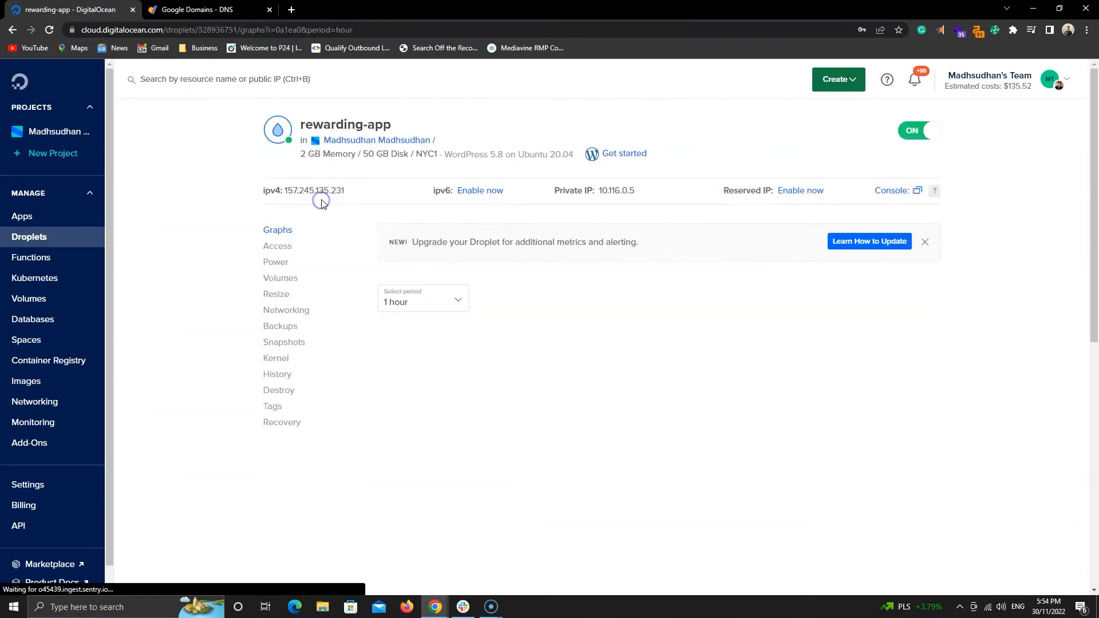
click(480, 194)
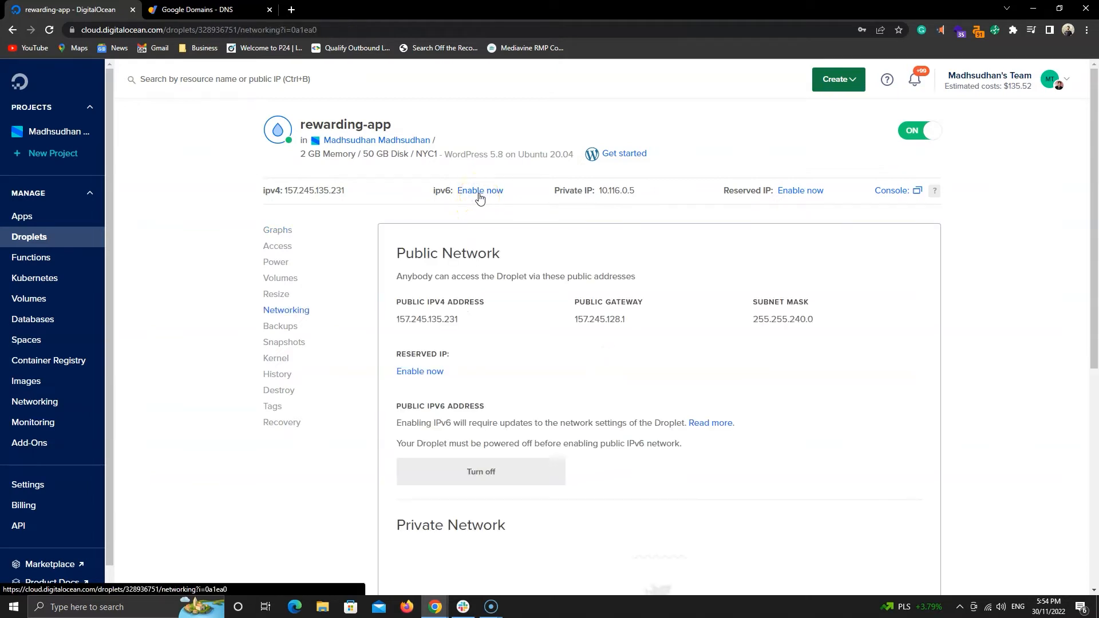
click(502, 476)
click(715, 348)
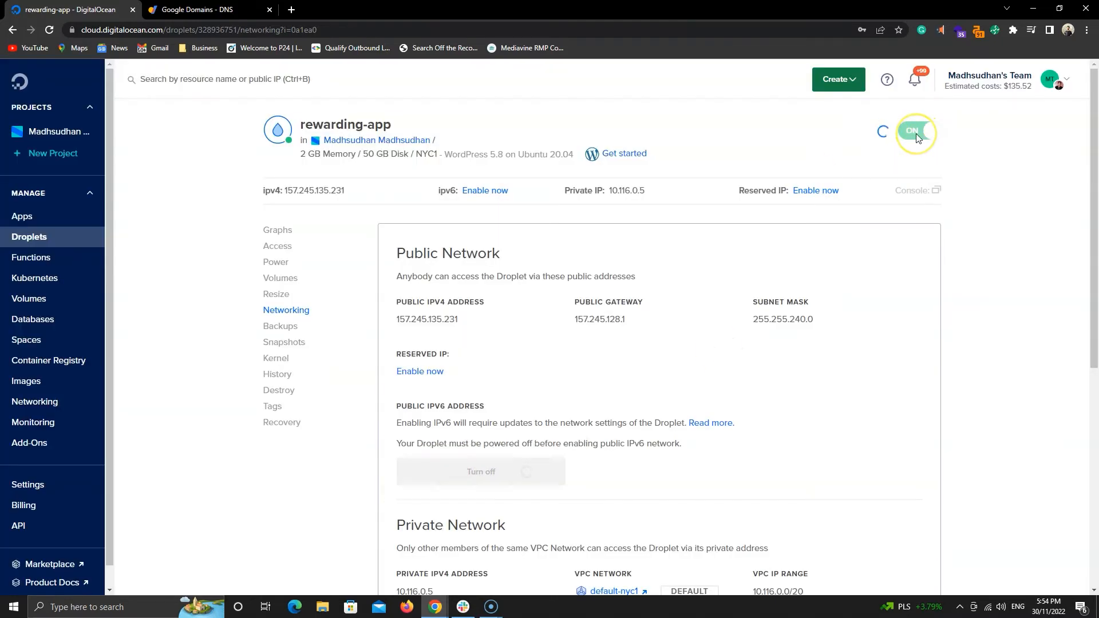
Enable the public IPv6 address for the Droplet and switch the Droplet back on.
scroll(882, 206, down, 1)
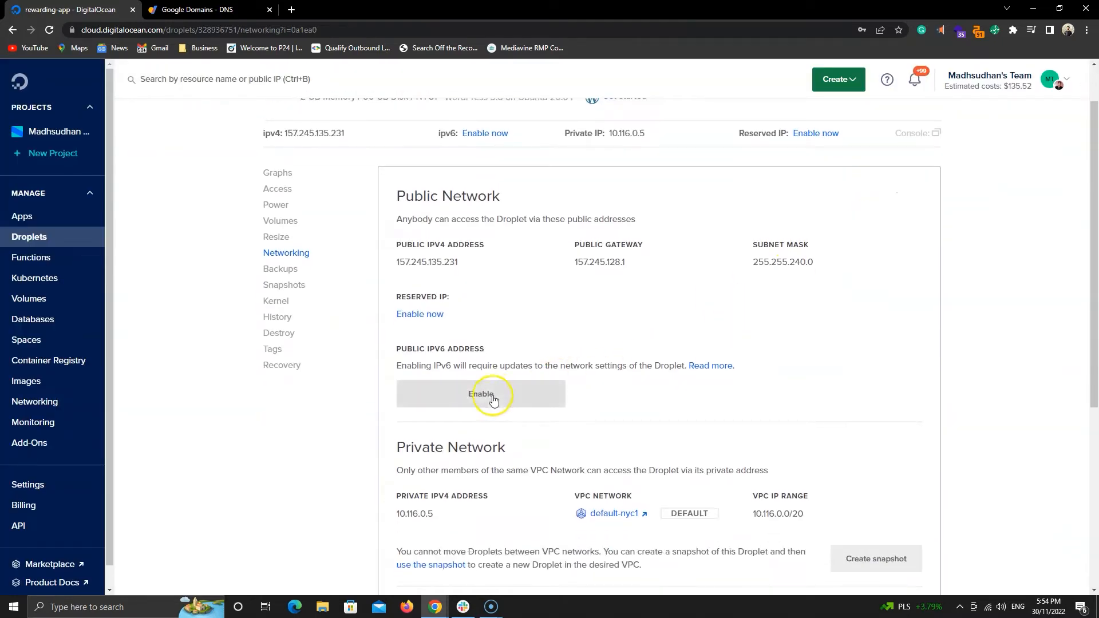
scroll(874, 395, up, 1)
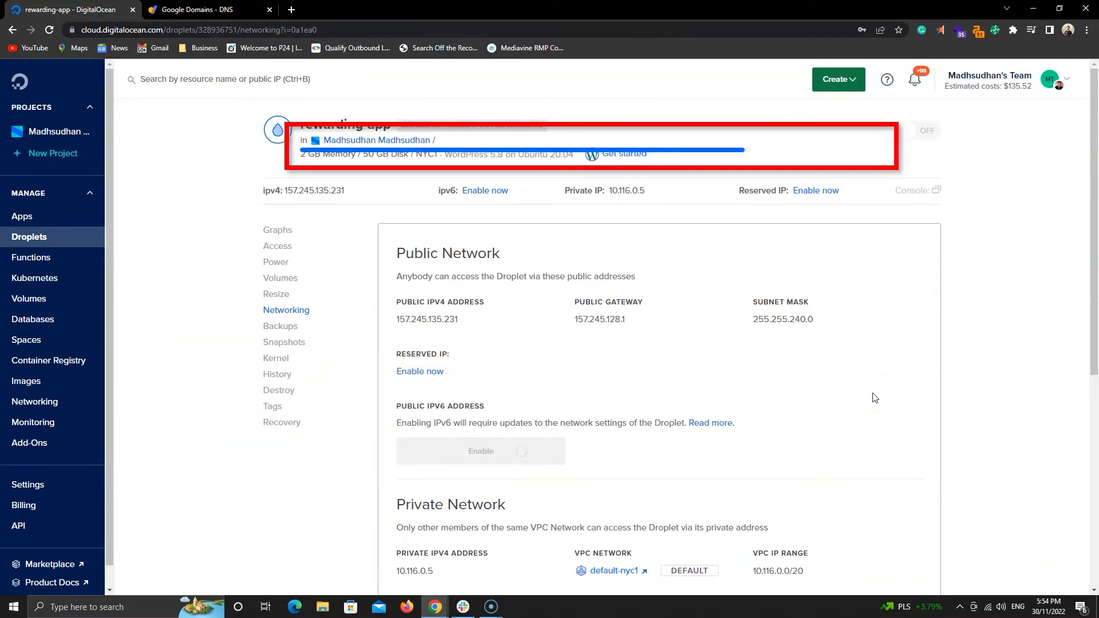
click(925, 135)
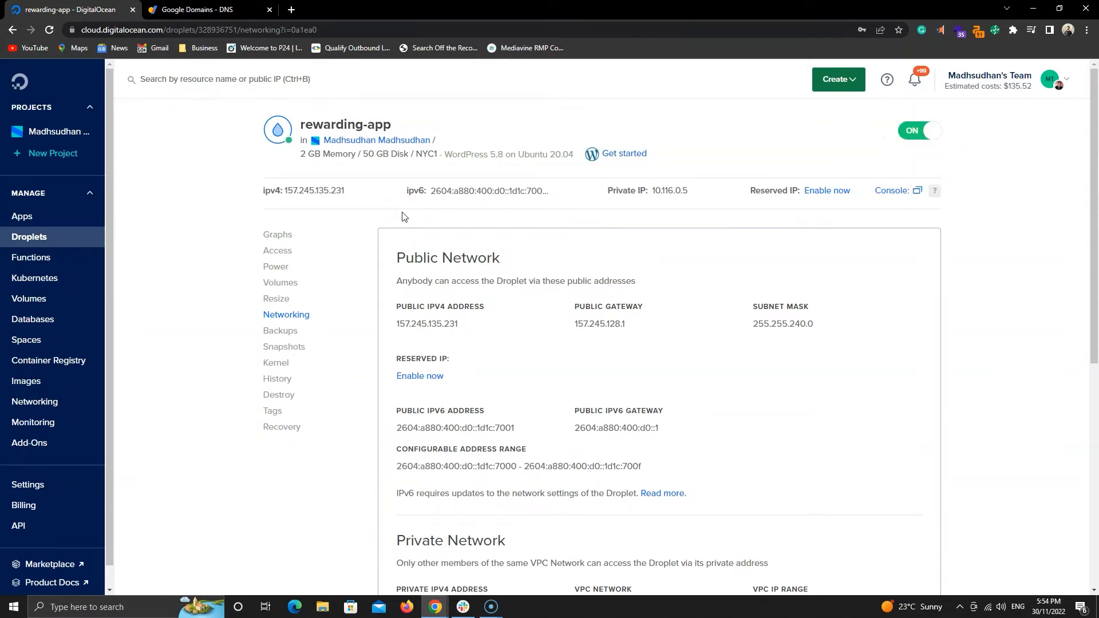
Copy the Droplet's IPv4 address and switch back to the Google Domains DNS page.
mouse_move(496, 335)
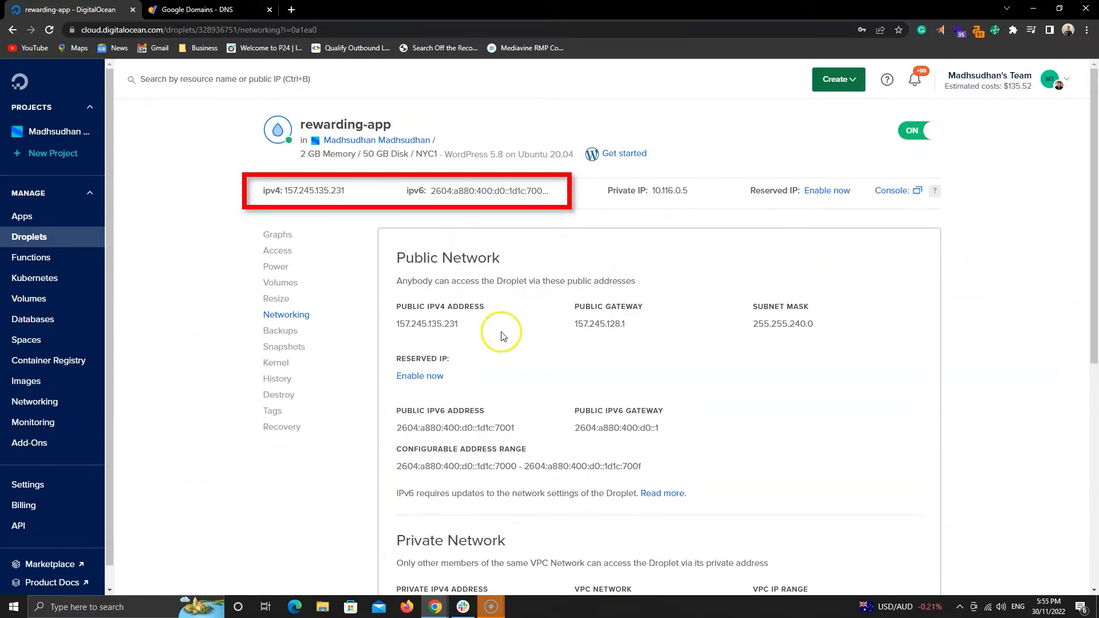
click(364, 192)
click(201, 13)
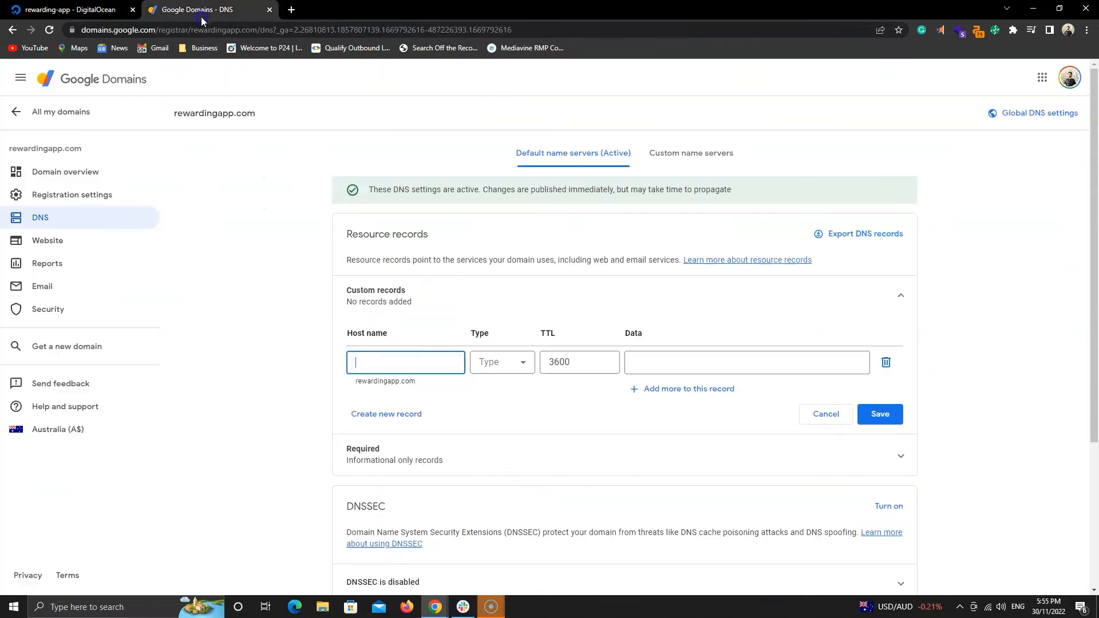
Add a custom A record with a blank host name and data 157.245.135.231.
scroll(209, 252, down, 1)
click(393, 309)
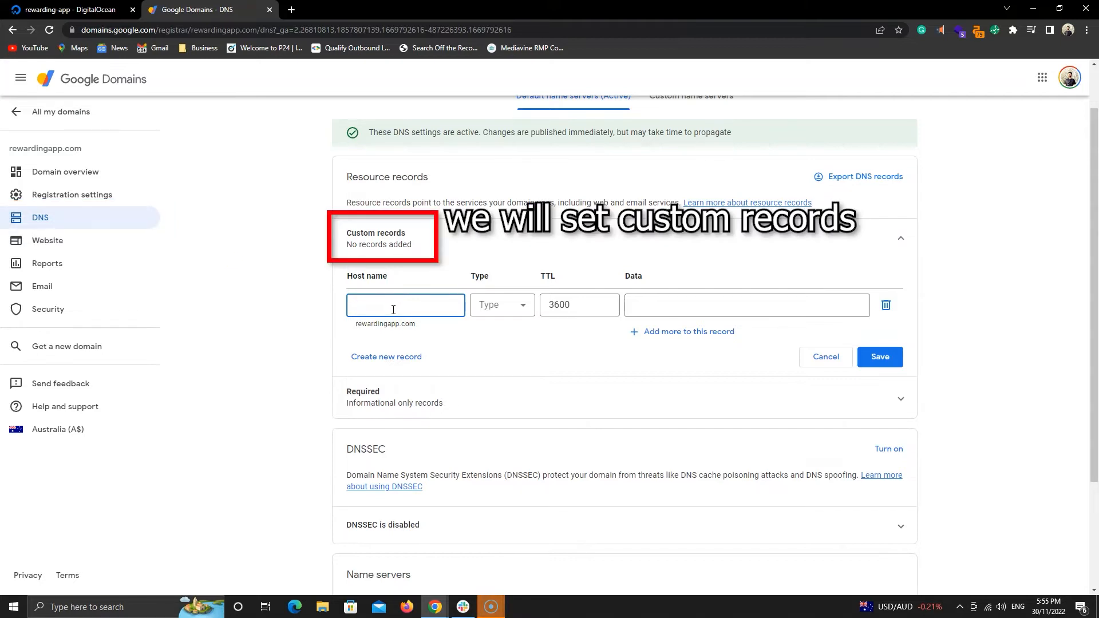
text(@)
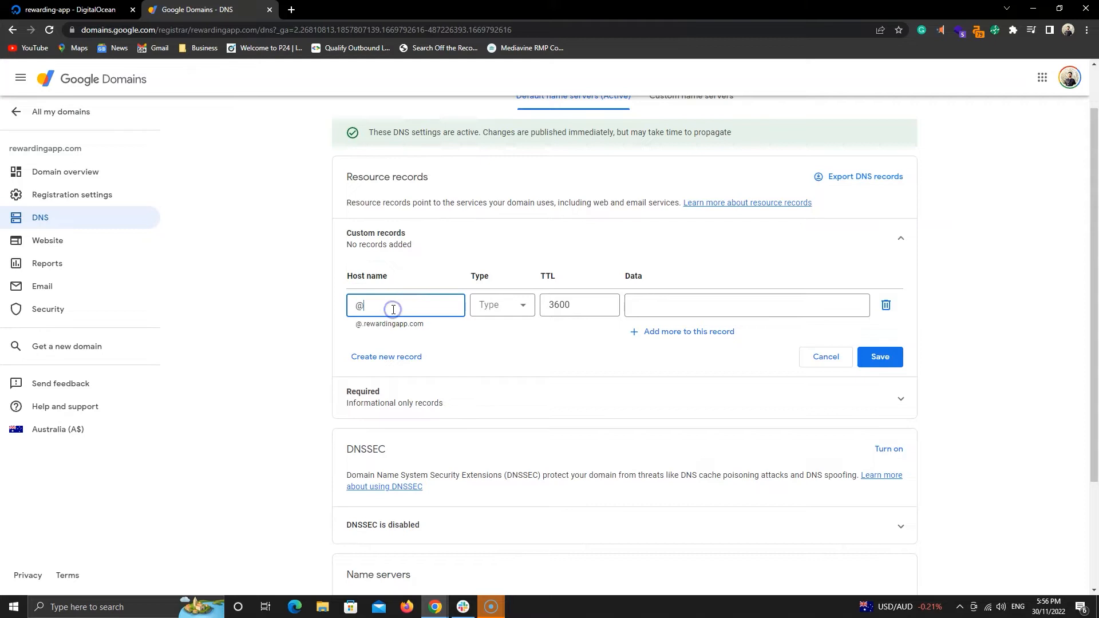
click(395, 309)
key(BackSpace)
click(357, 328)
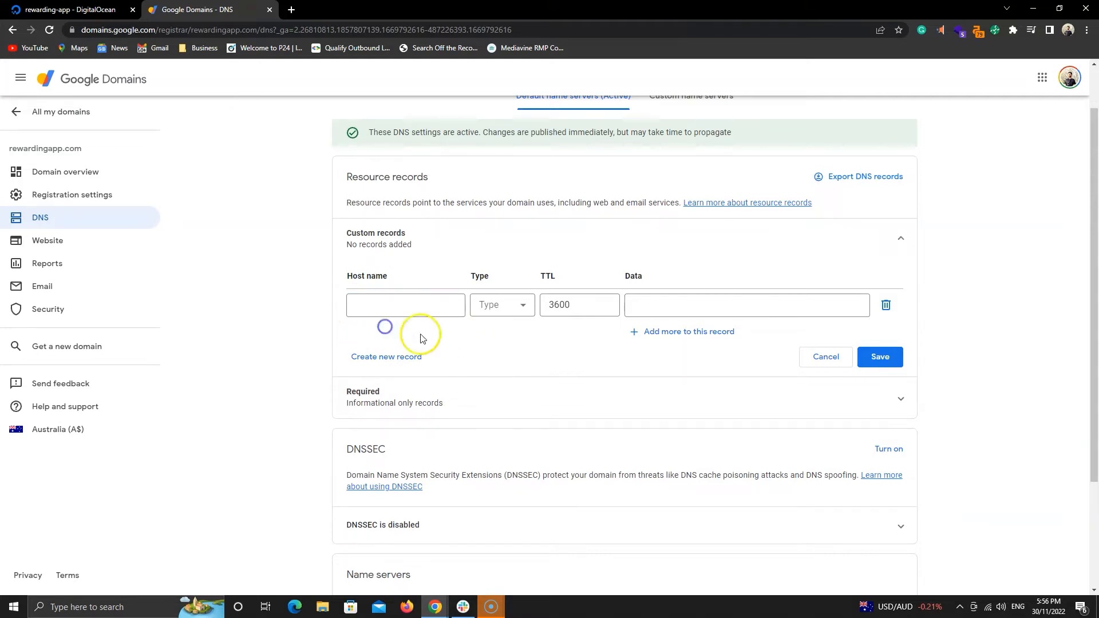
click(508, 306)
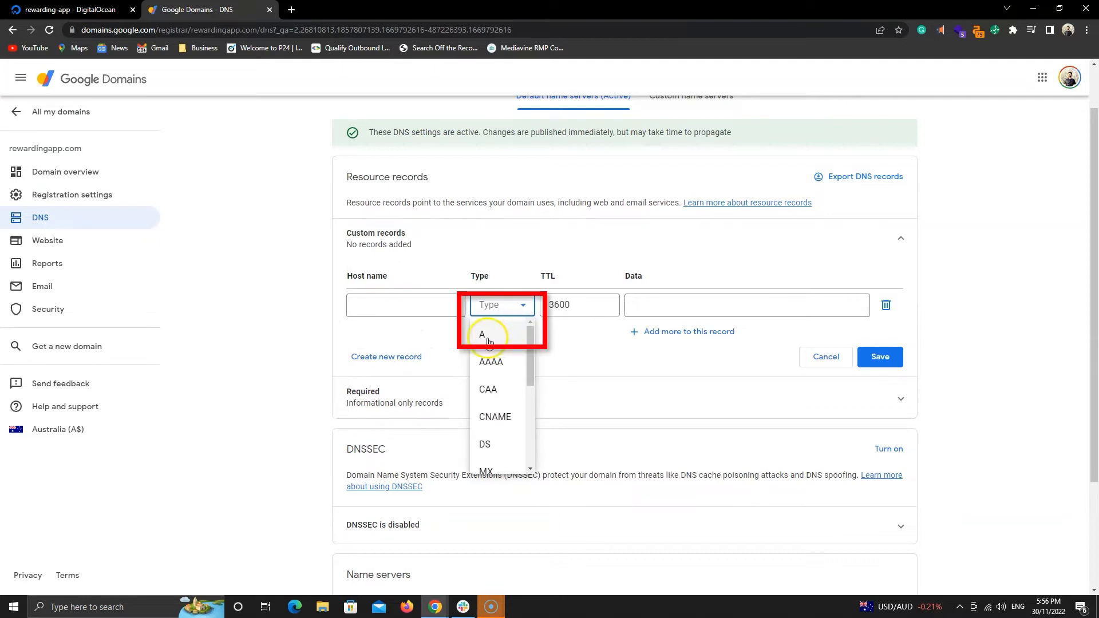
click(488, 338)
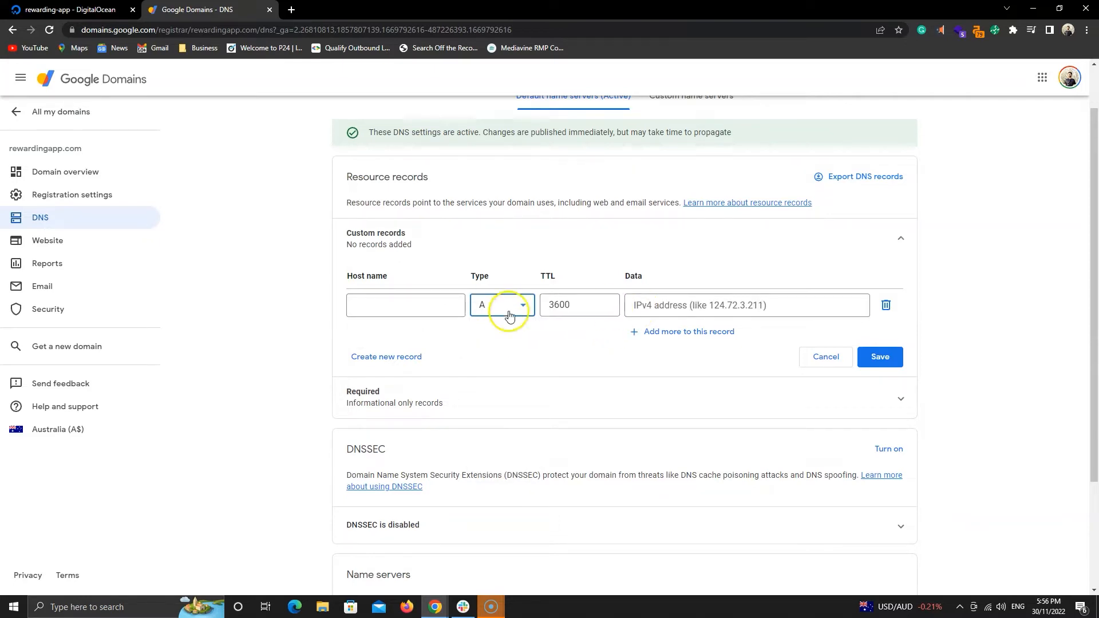
click(446, 309)
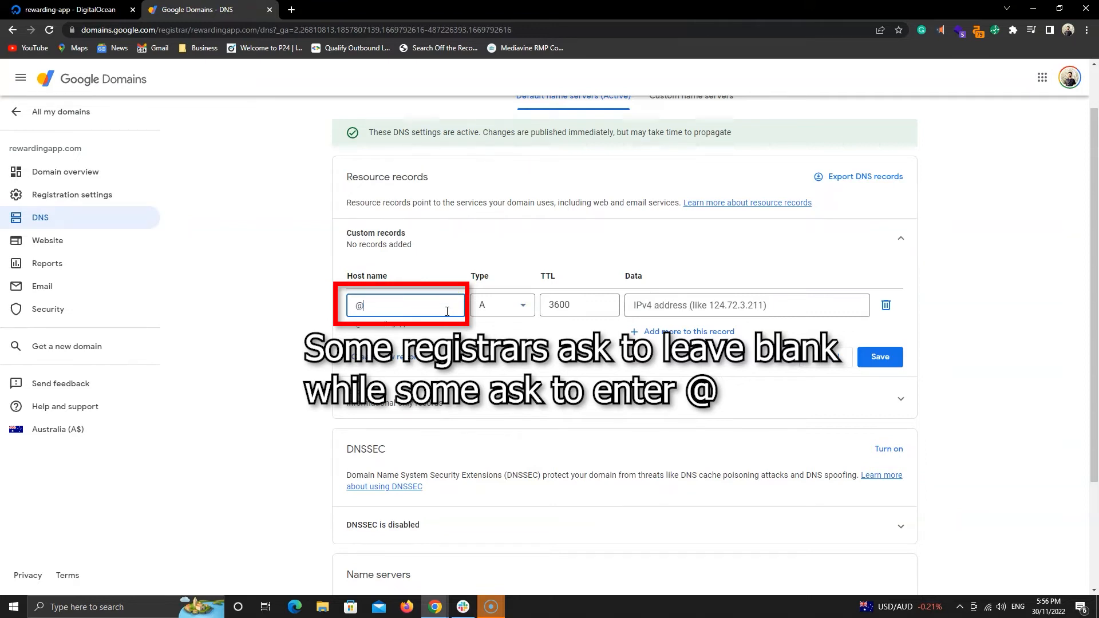
key(BackSpace)
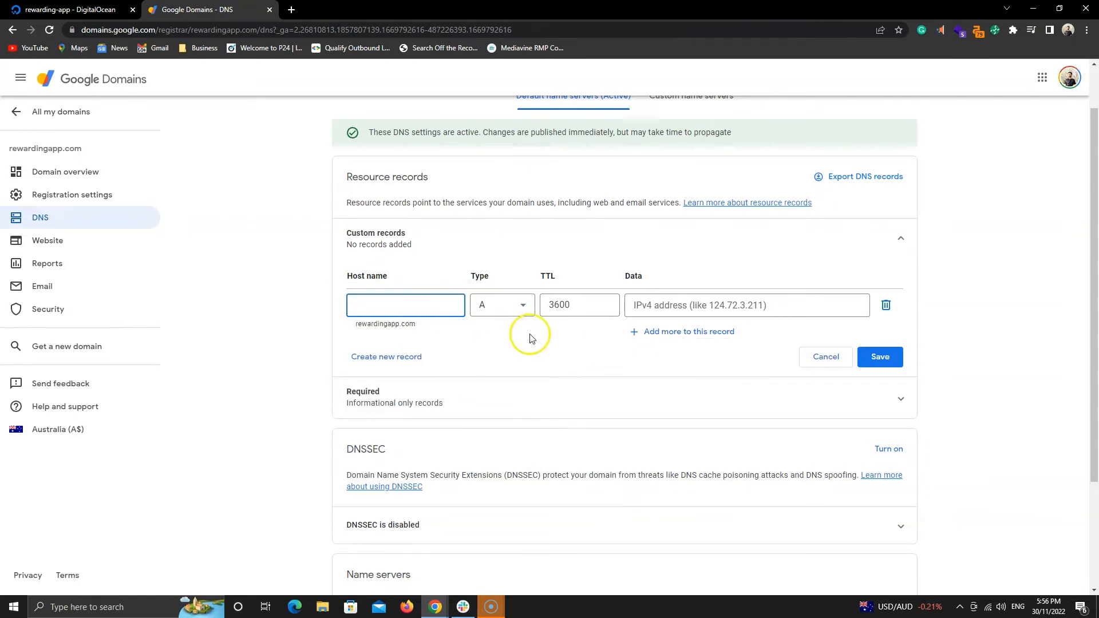
right_click(677, 307)
click(710, 400)
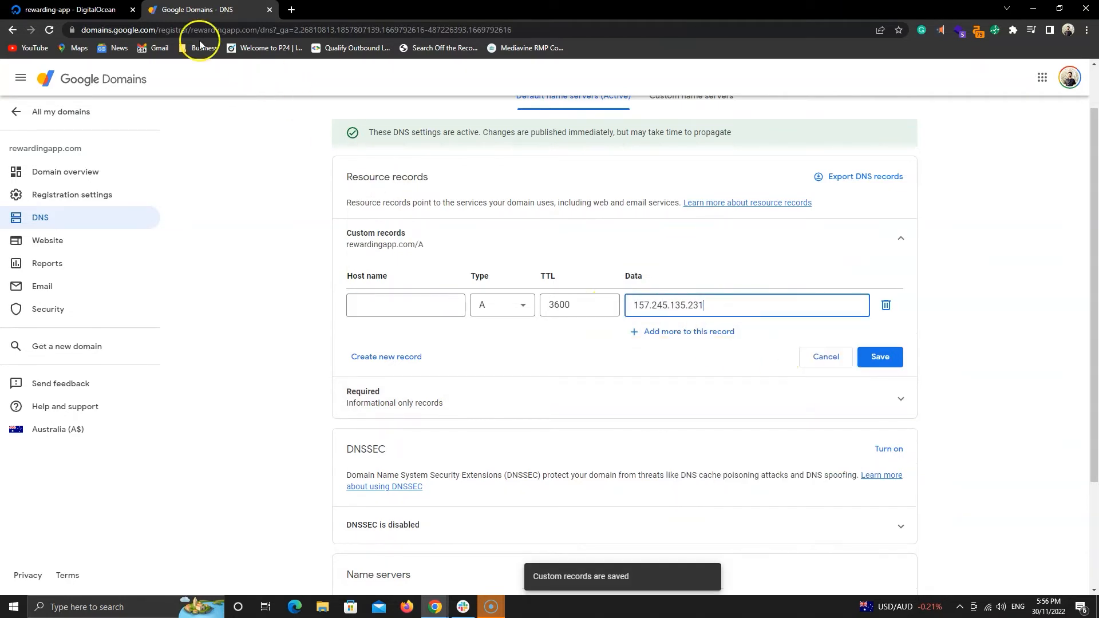
Copy the Droplet's IPv6 address and return to the Google Domains DNS page.
click(113, 10)
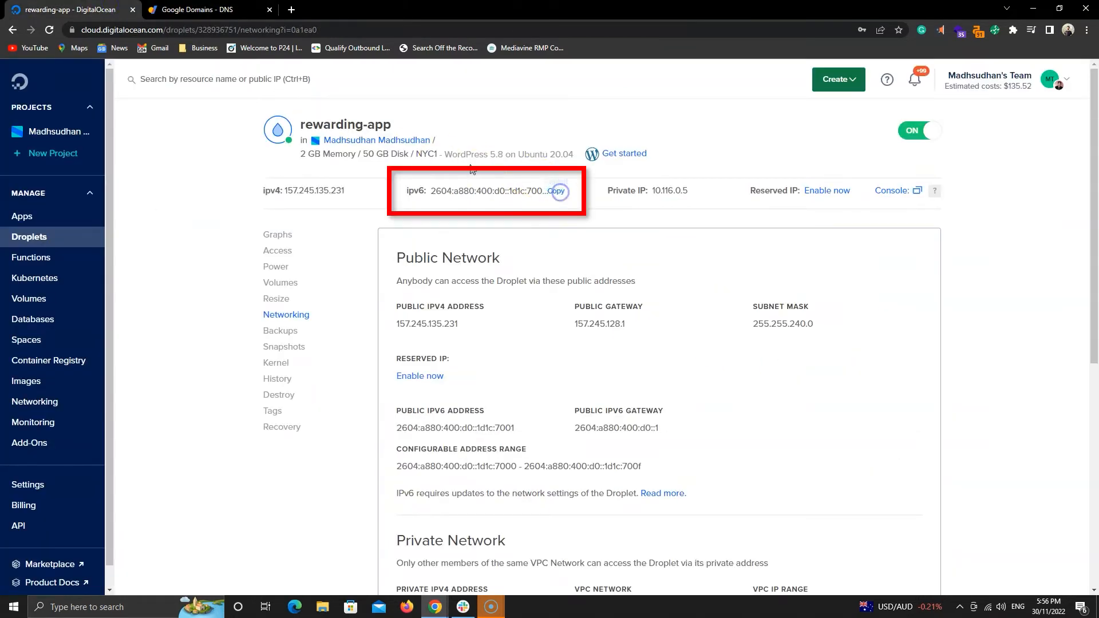
click(188, 16)
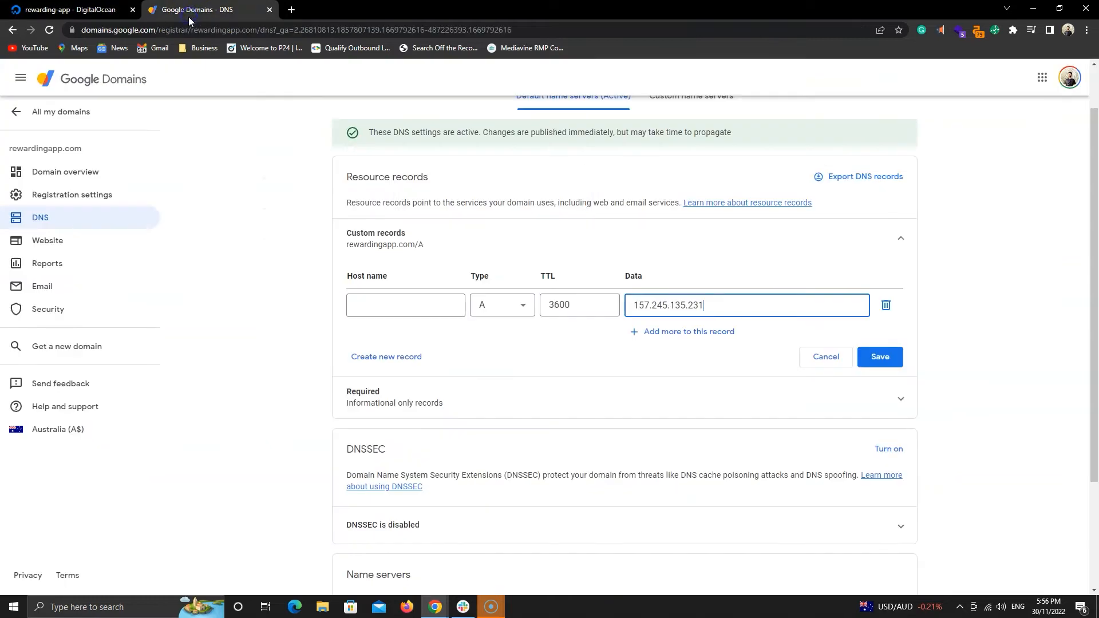
Create a second record of type AAAA with a blank host name and data 2604:a880:400:d0::1d1c:7001, then save.
click(386, 357)
click(510, 367)
click(501, 418)
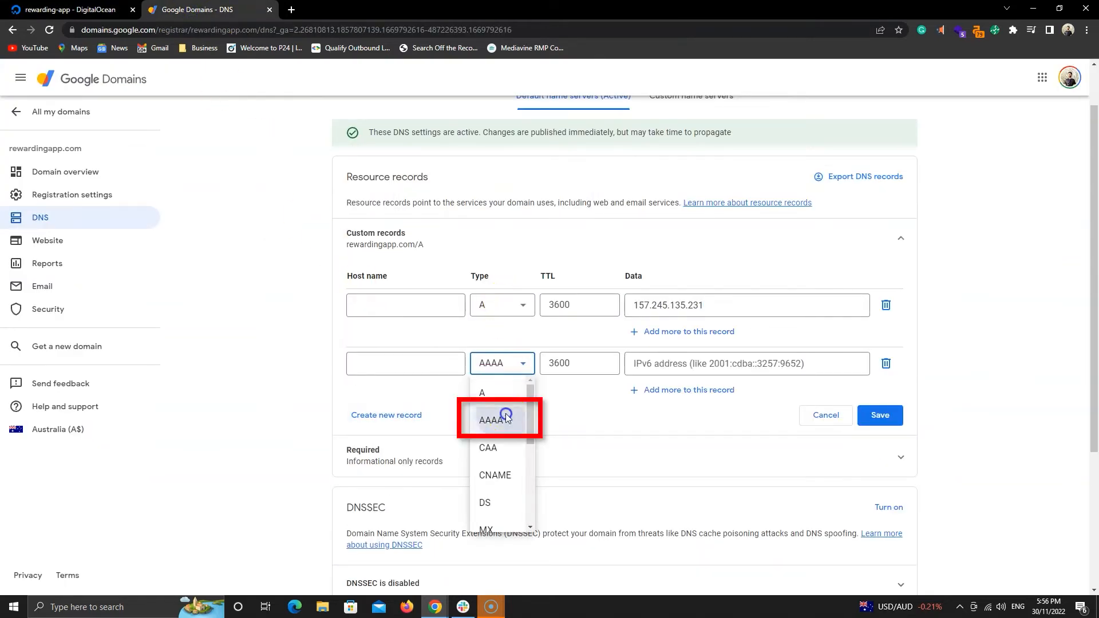
right_click(417, 367)
right_click(635, 363)
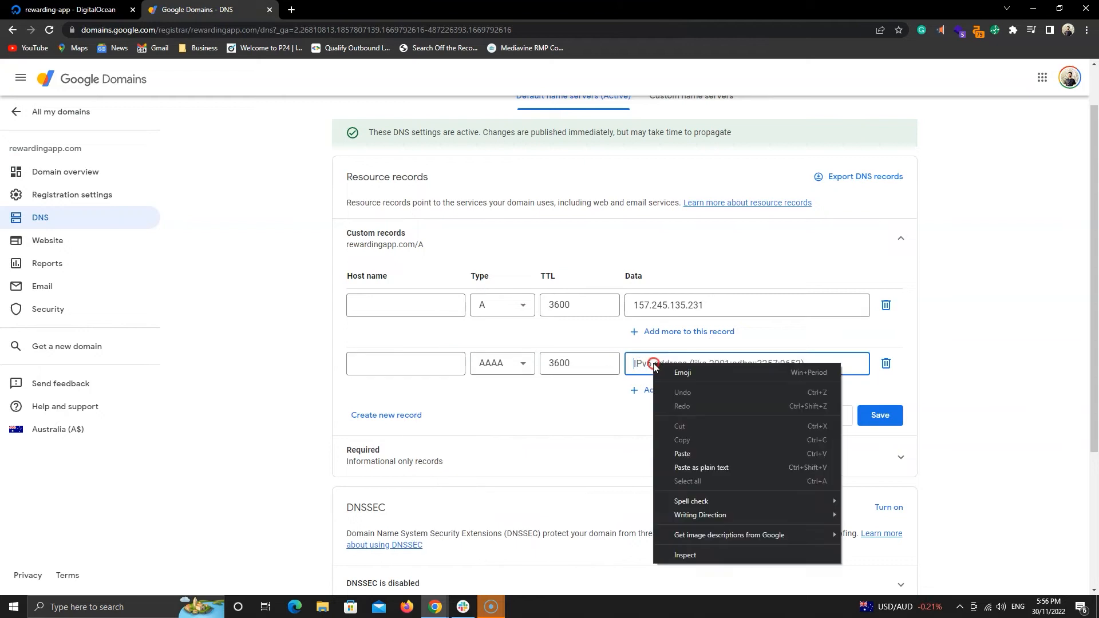
click(691, 452)
click(869, 420)
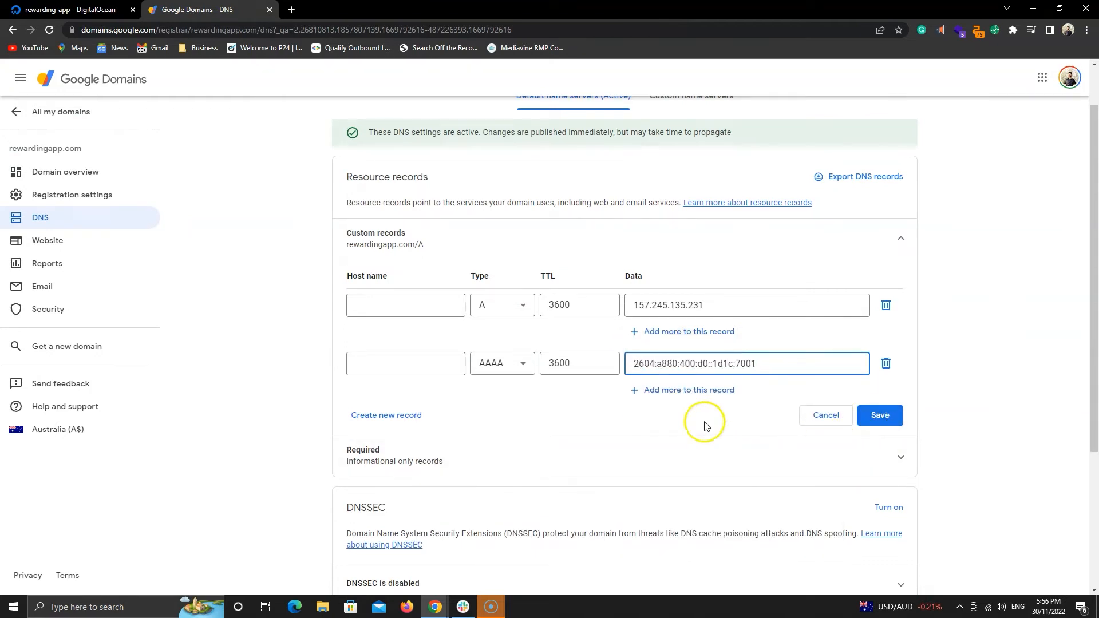
click(410, 416)
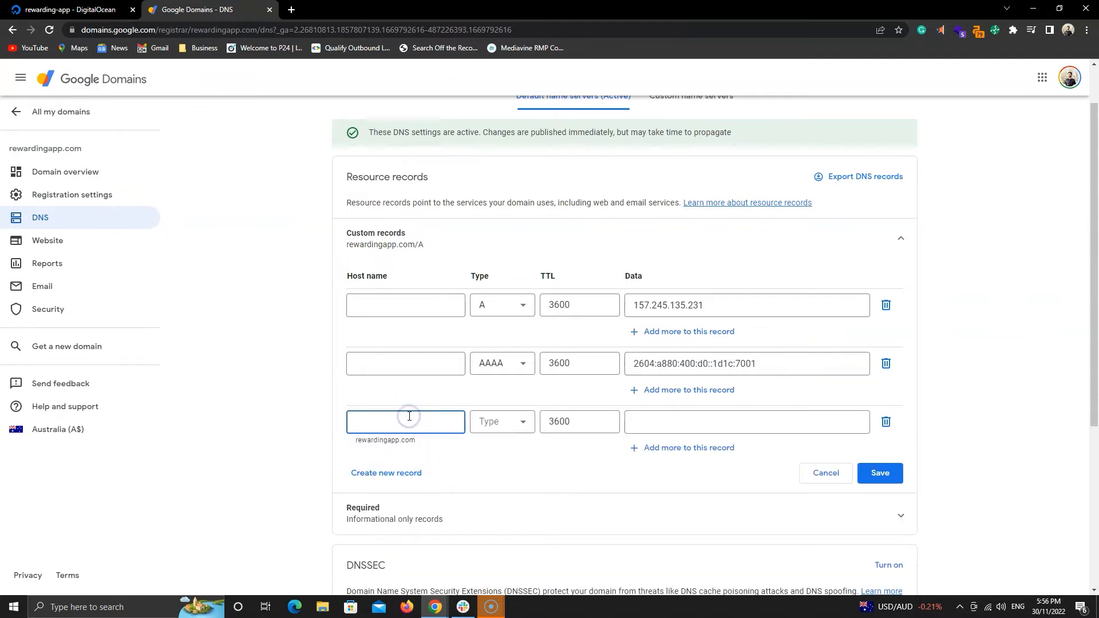
click(502, 370)
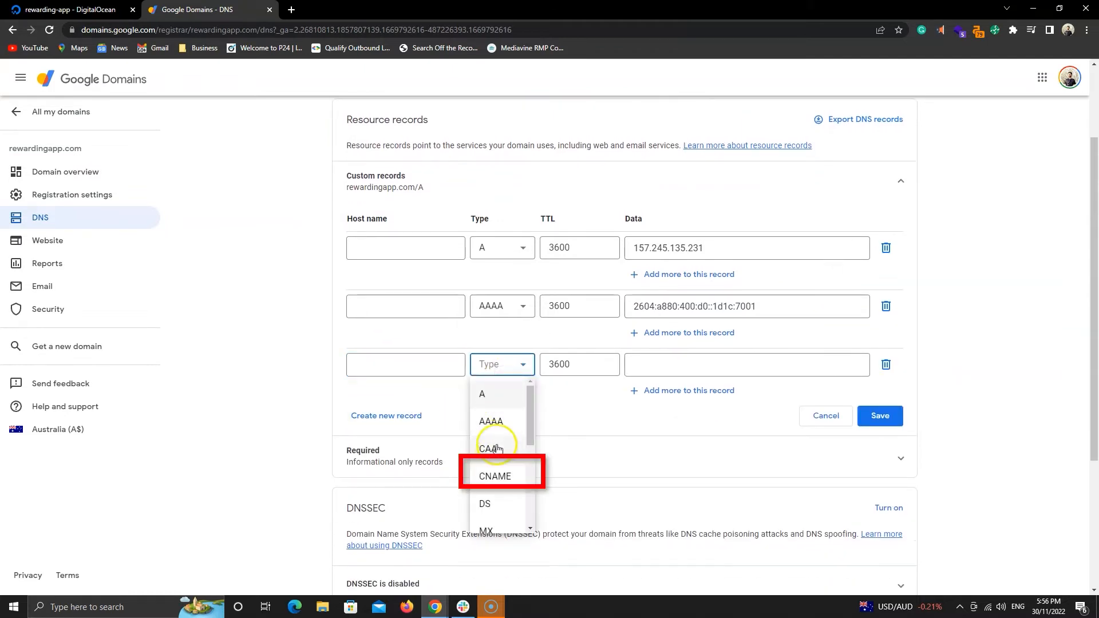
click(503, 471)
click(441, 369)
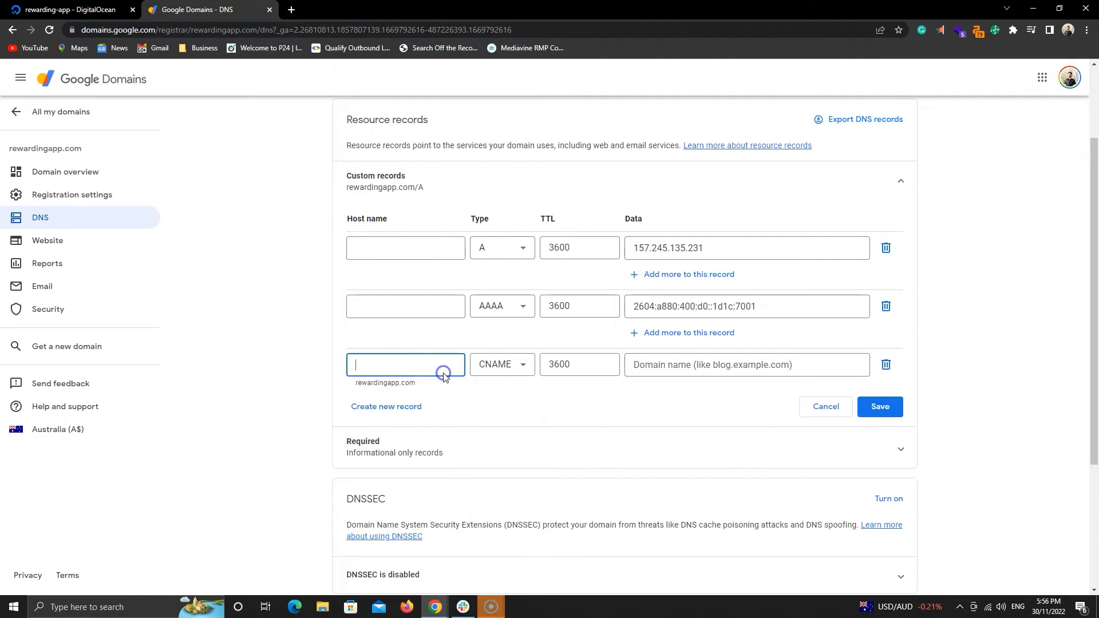
text(www)
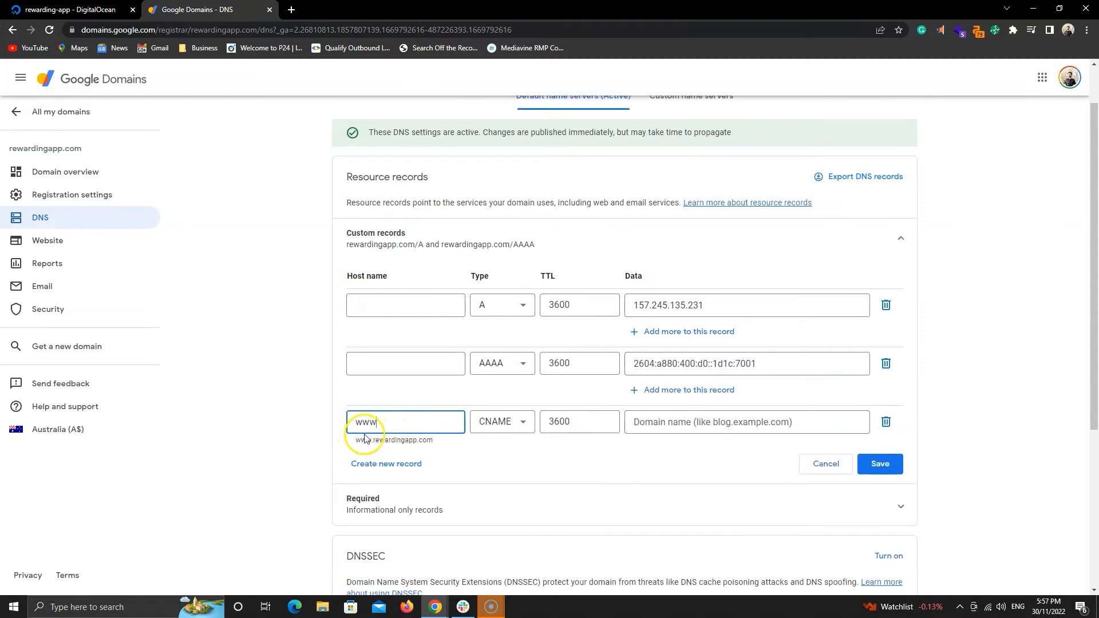
drag(358, 440, 375, 441)
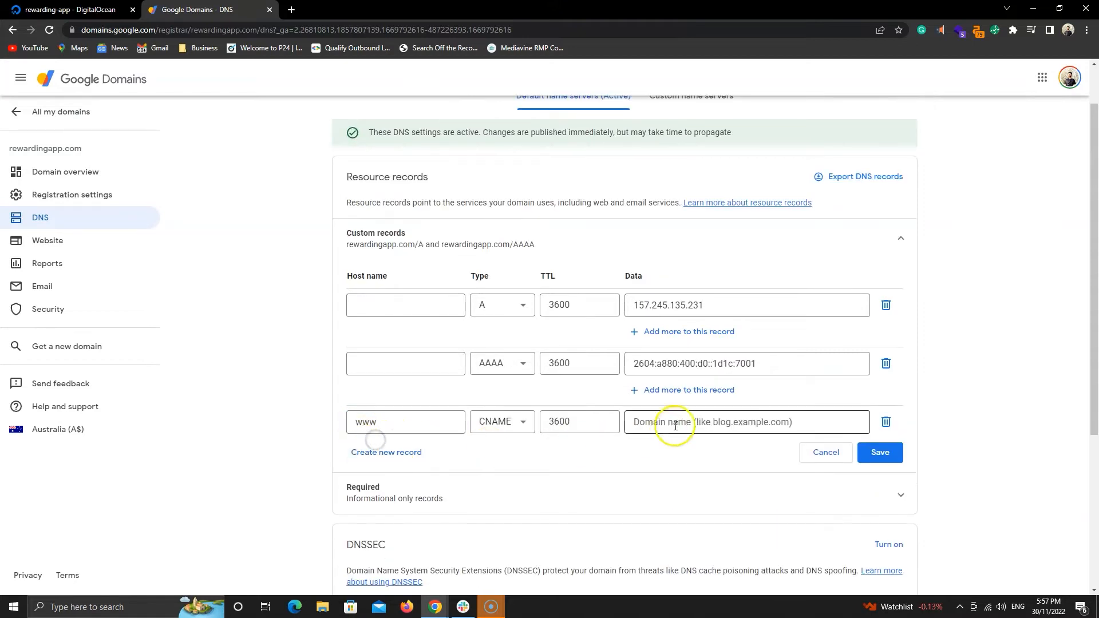
Set the CNAME record's data to rewardingapp.com and save the custom records.
click(678, 425)
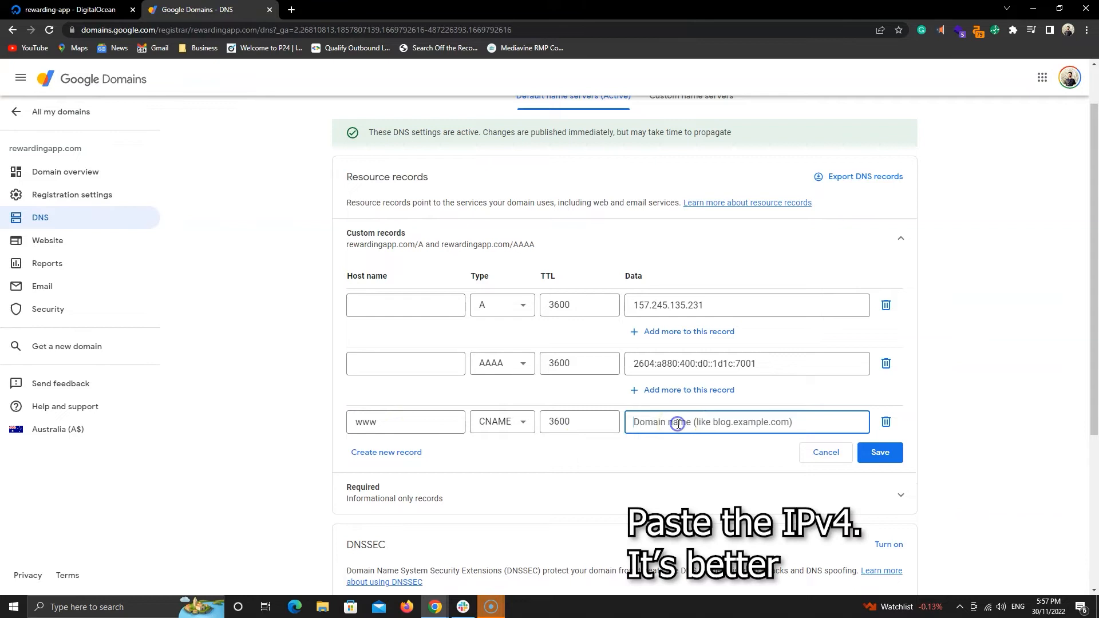
scroll(678, 424, up, 1)
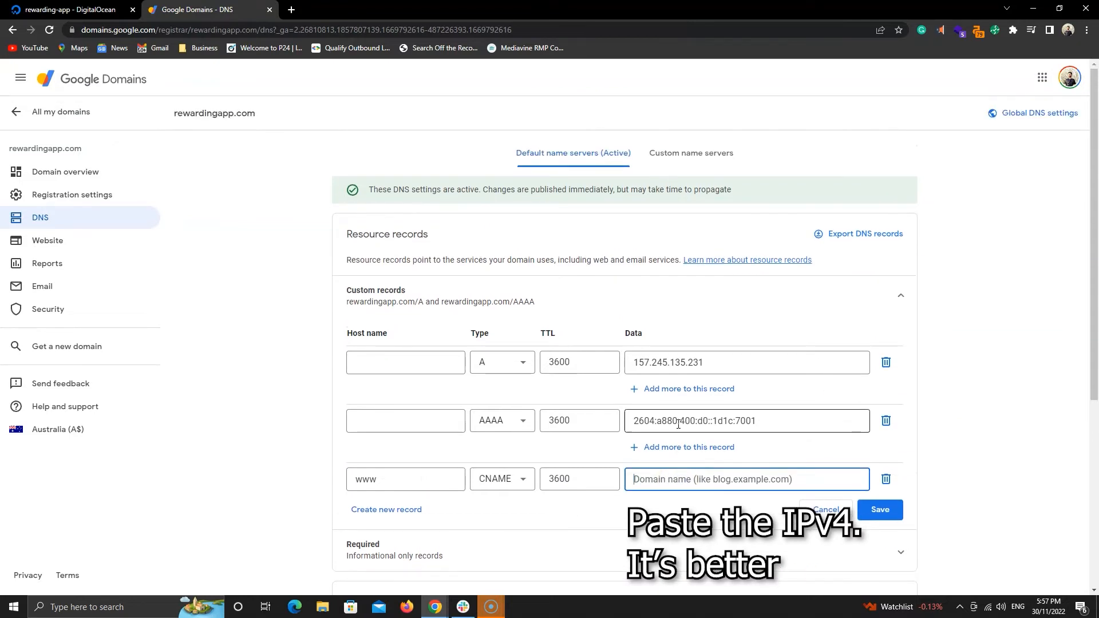
text(rewardingapp.com)
scroll(681, 429, down, 1)
click(878, 454)
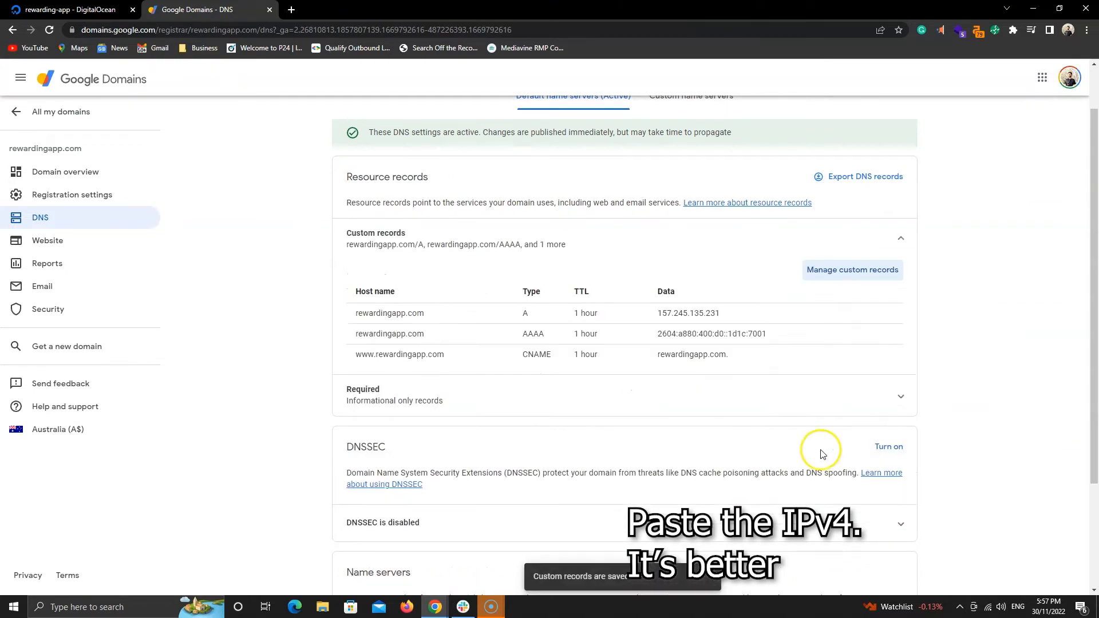
Search for a DNS checker in a new tab and open the DNS Checker website.
click(725, 446)
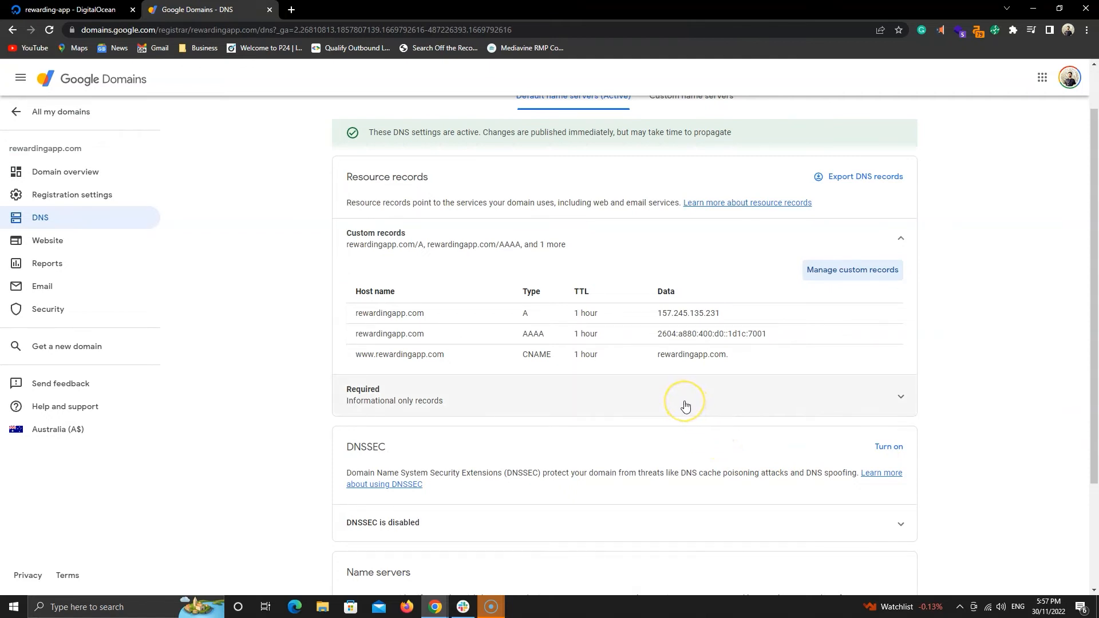
click(422, 128)
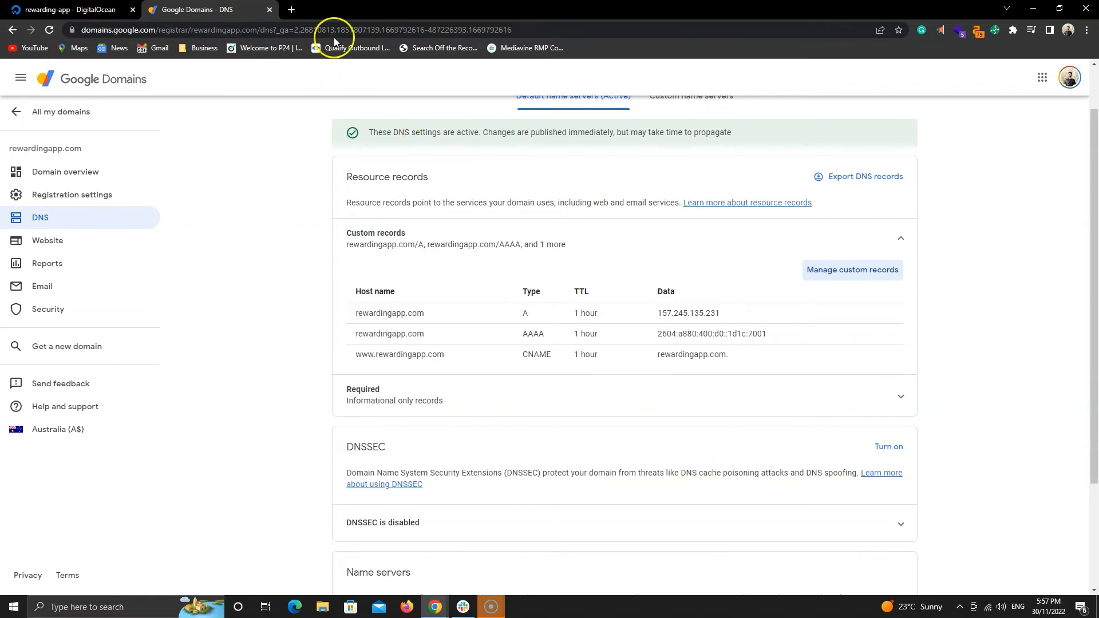
click(293, 10)
text(dns checker)
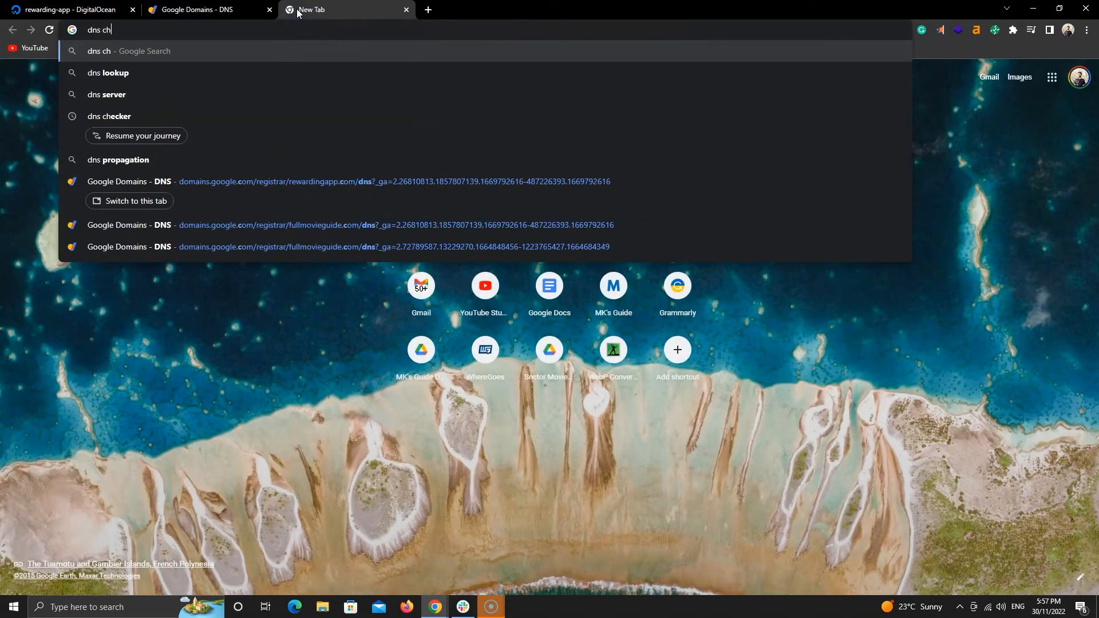
key(Return)
click(224, 100)
click(236, 196)
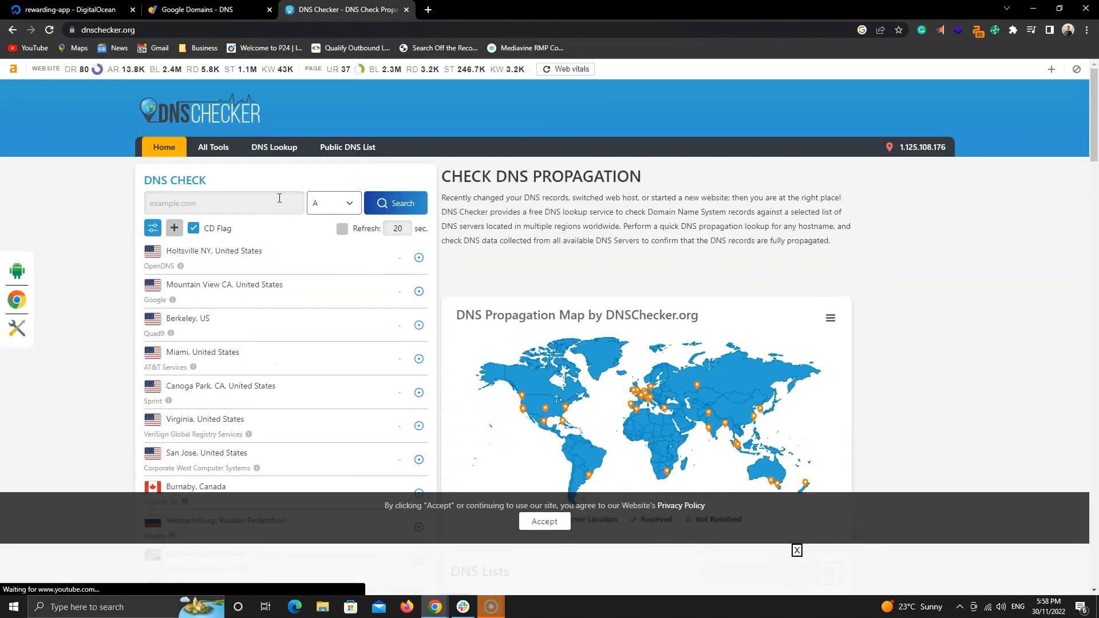
Copy the domain name rewardingapp.com from the Google Domains DNS page.
click(69, 9)
click(197, 9)
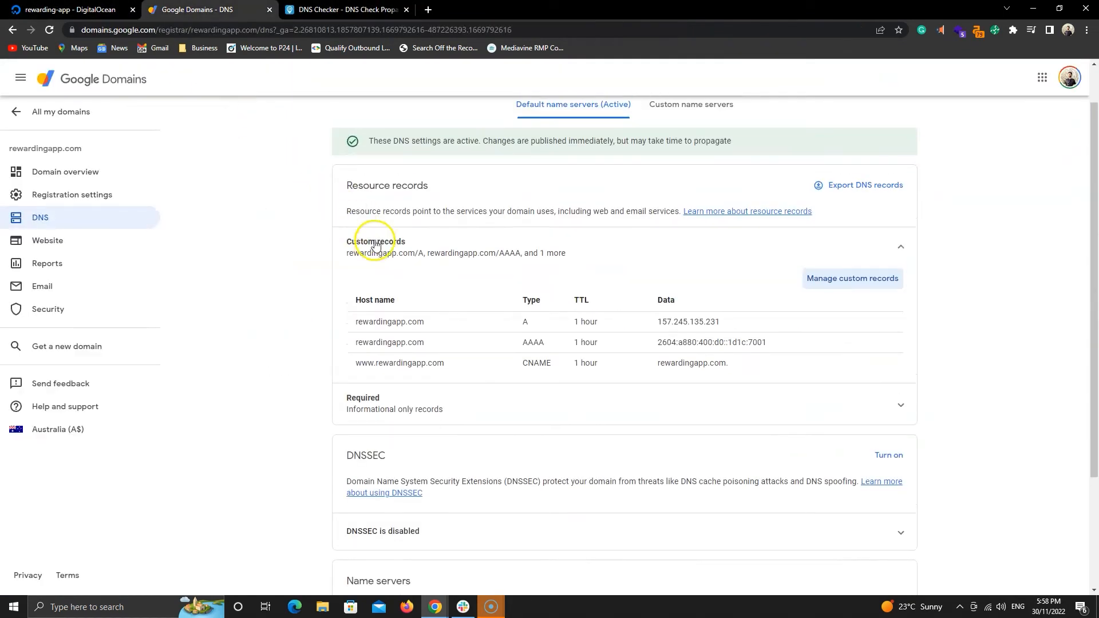
scroll(375, 245, up, 1)
double_click(208, 114)
key(ctrl+c)
right_click(206, 114)
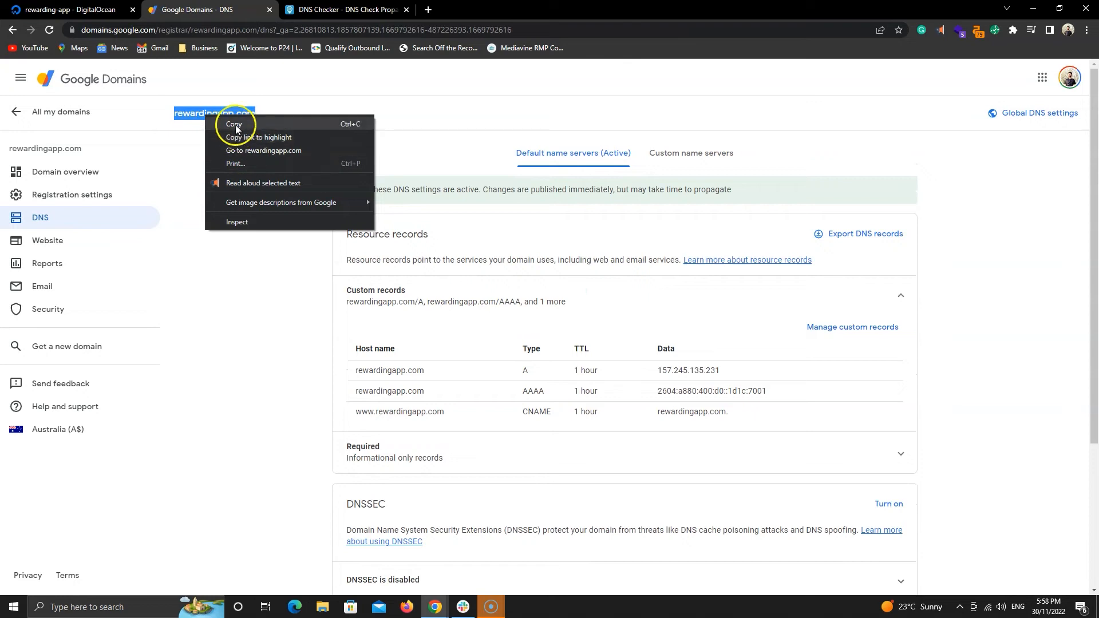
click(236, 126)
Paste the domain into DNS Checker and run an A record propagation check.
click(343, 9)
right_click(216, 205)
click(270, 297)
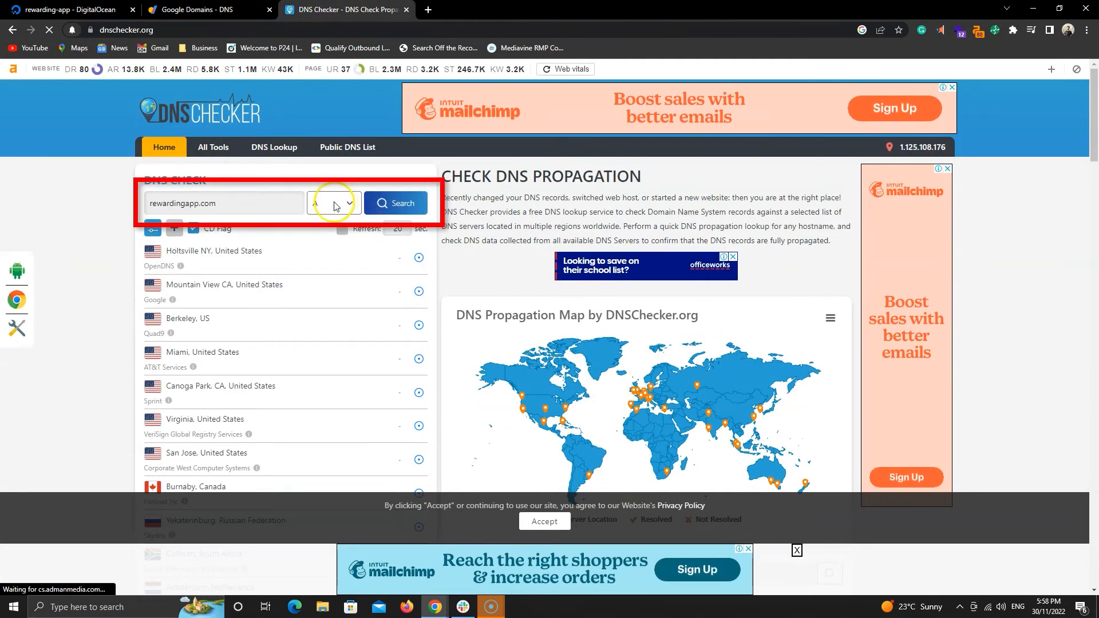
click(376, 205)
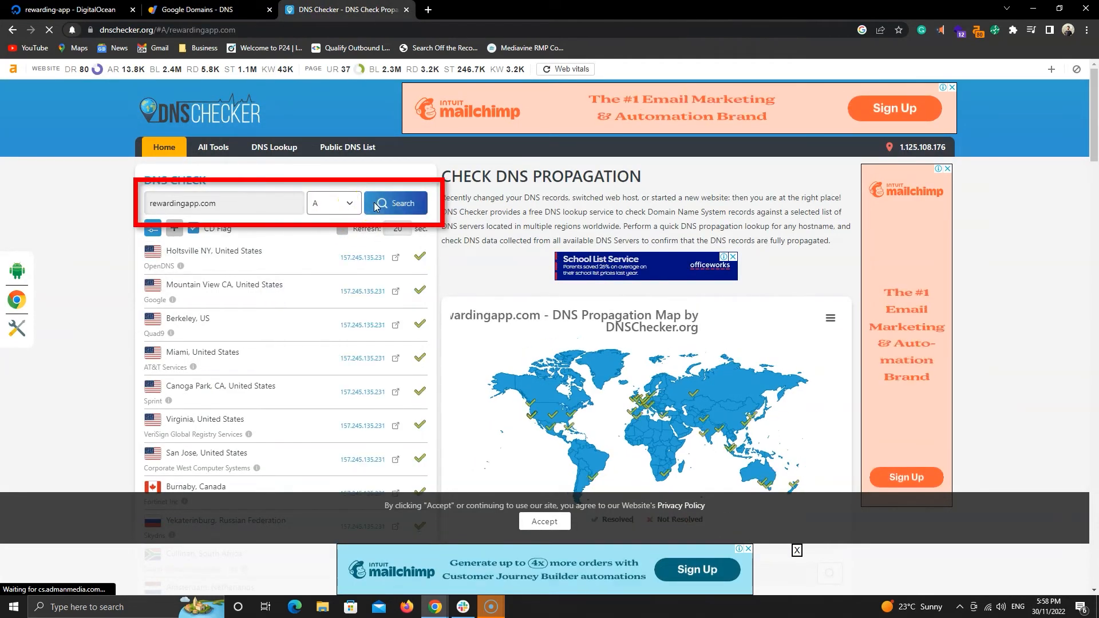
Review the A record propagation results across the listed DNS servers.
click(108, 10)
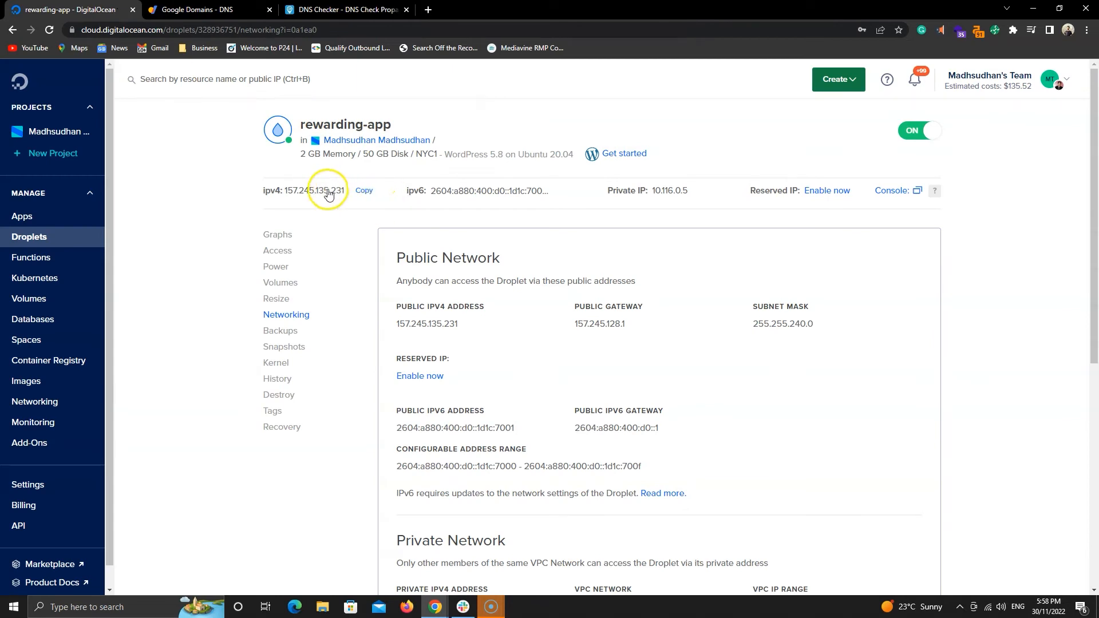
key(ctrl+Tab)
key(ctrl+Tab)
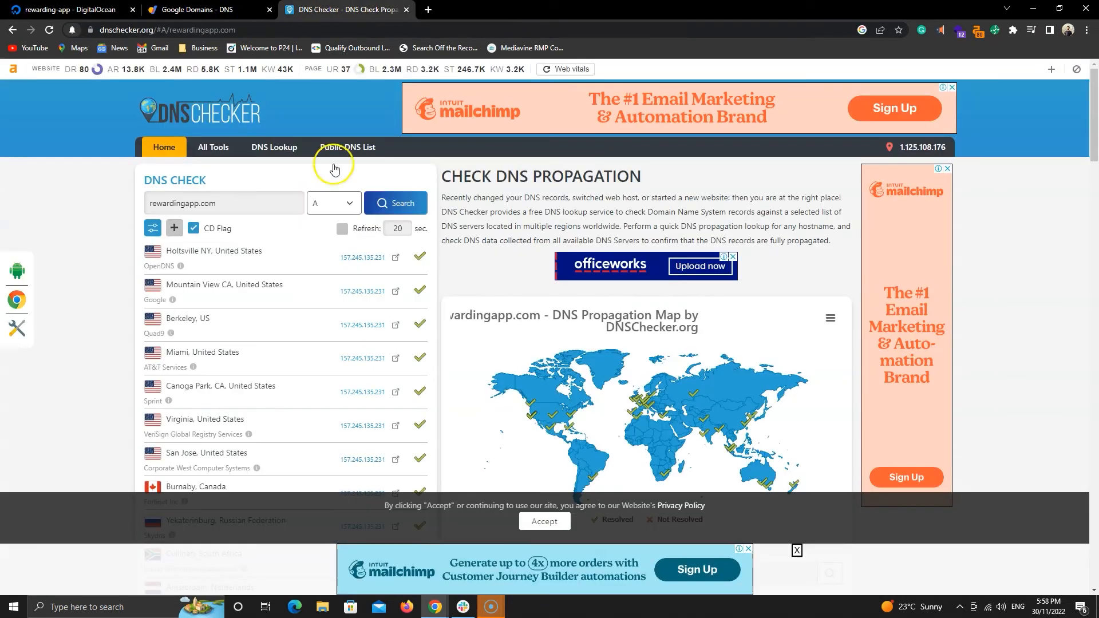
scroll(367, 275, down, 7)
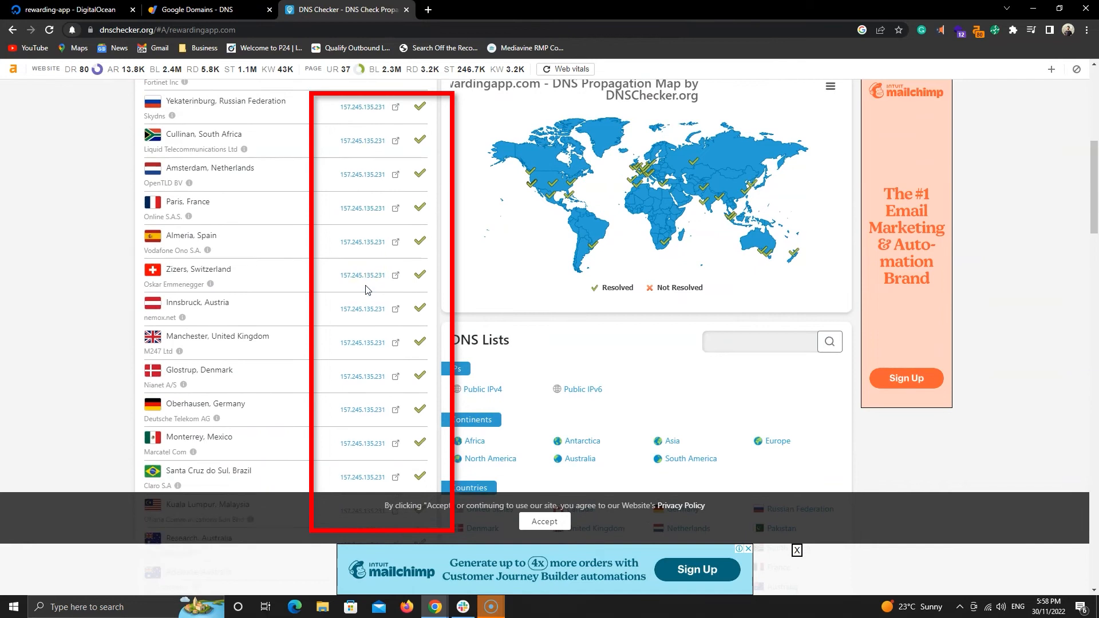
scroll(367, 290, down, 8)
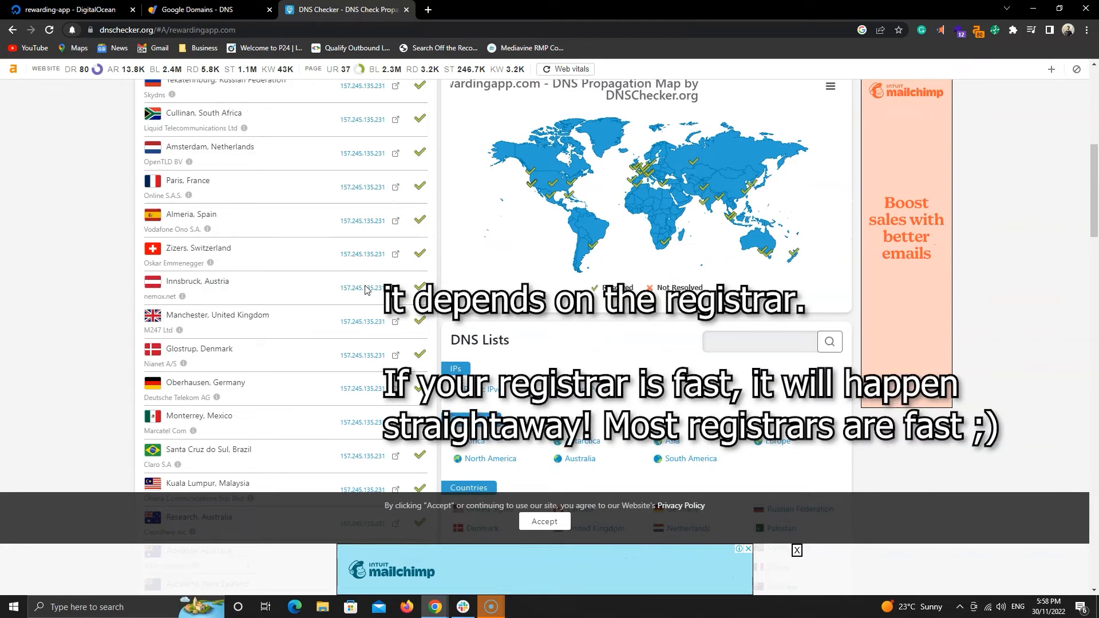
scroll(367, 290, up, 7)
Run an AAAA record propagation check for rewardingapp.com.
click(338, 146)
click(340, 180)
click(381, 146)
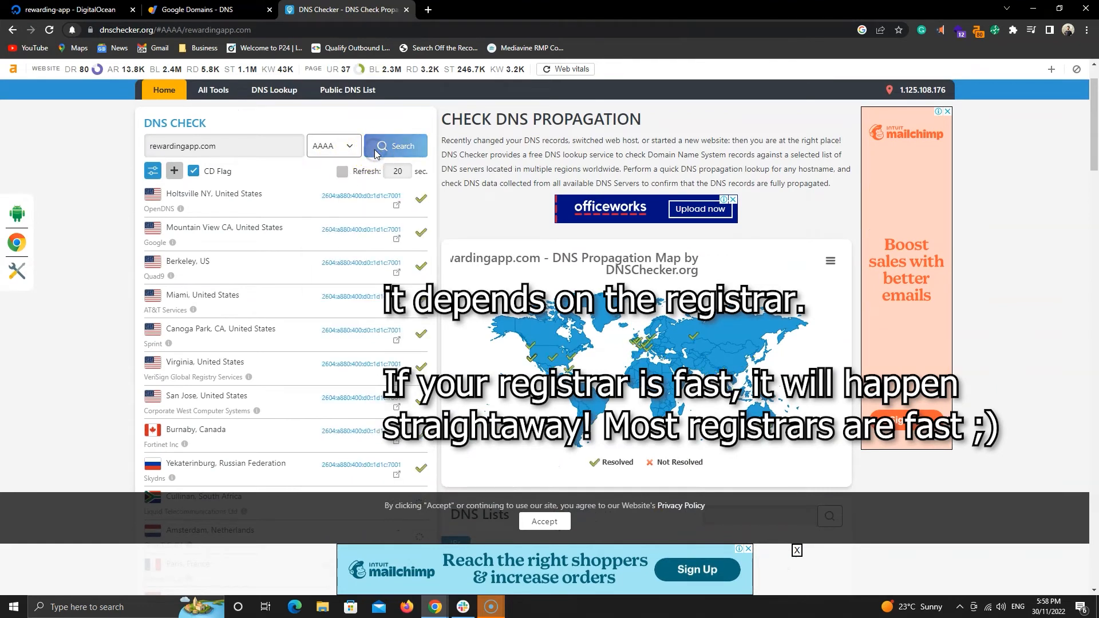
click(349, 146)
click(338, 192)
click(150, 144)
text(www.)
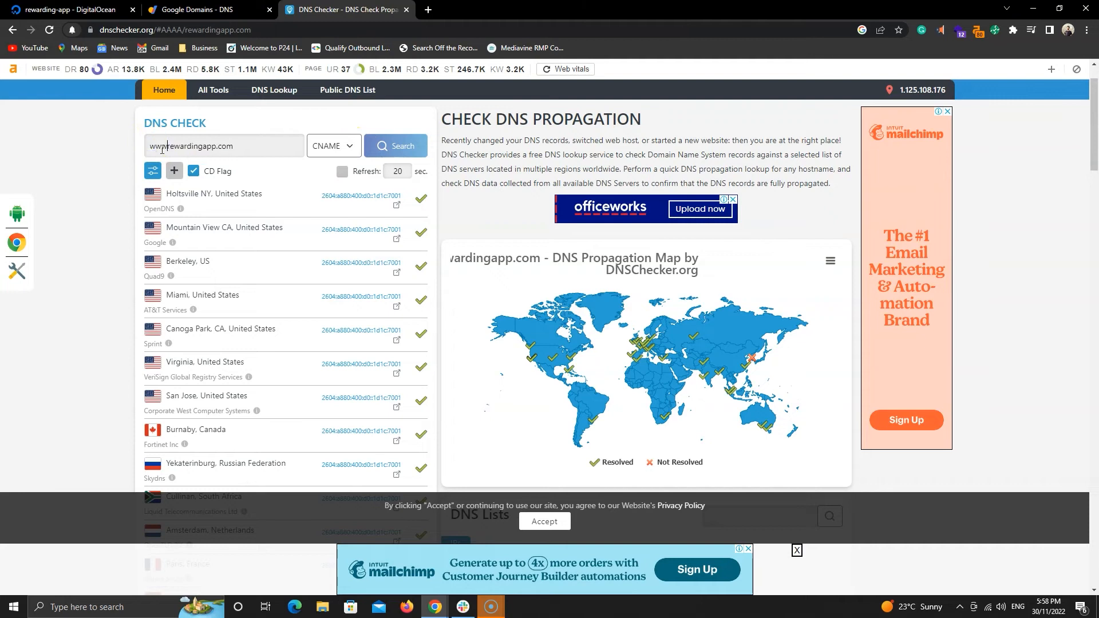
click(382, 156)
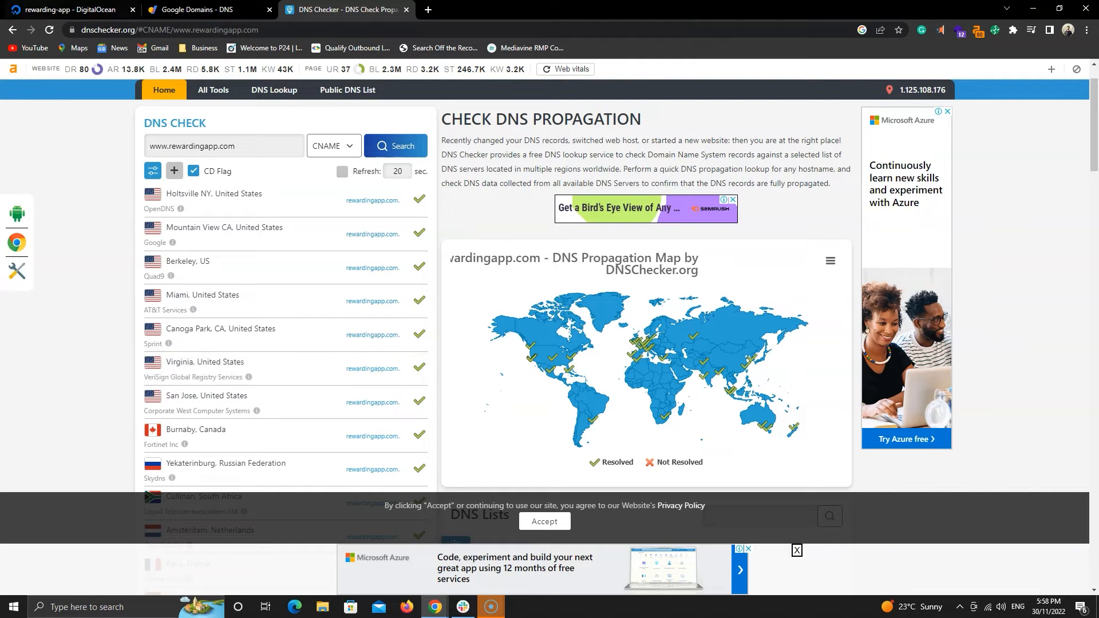
Open the Droplet's web console and enter rewardingapp.com as the WordPress site's domain name.
click(58, 8)
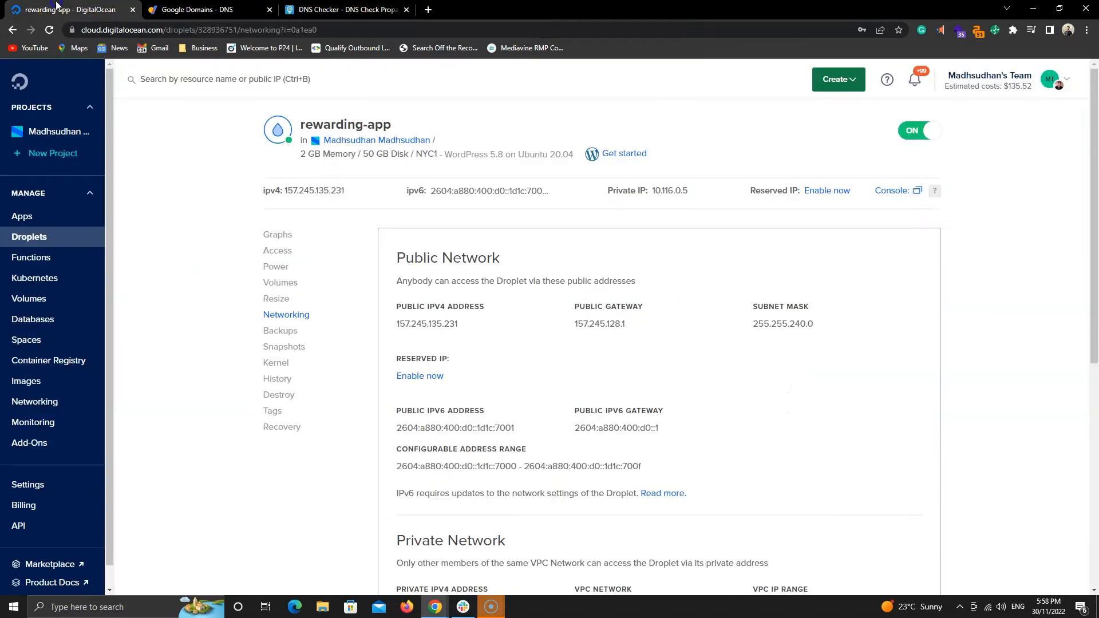
click(903, 194)
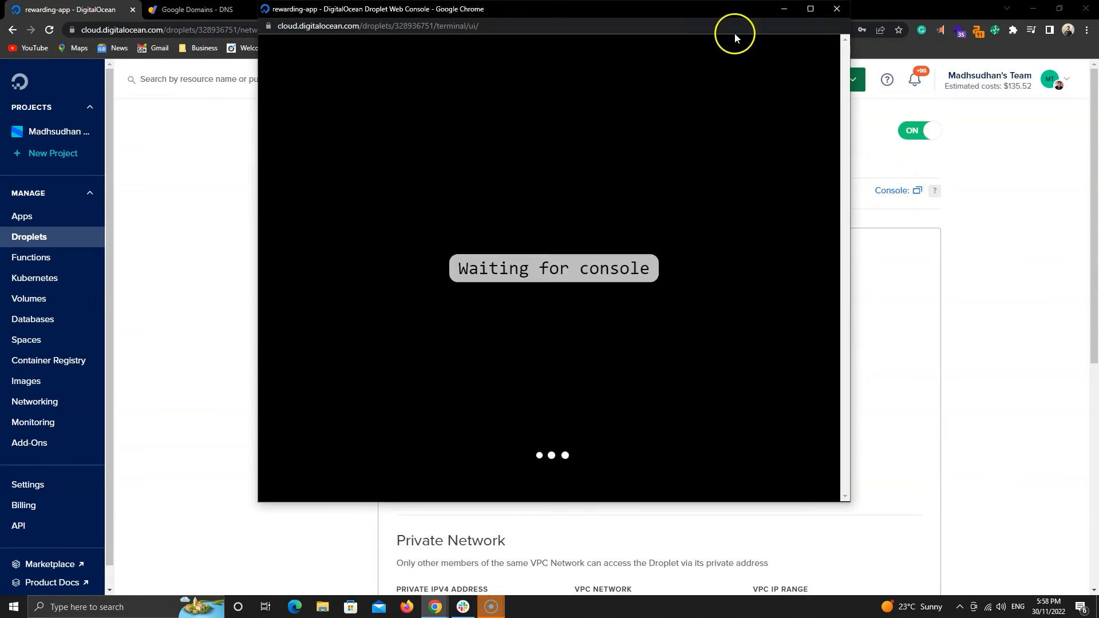
mouse_move(728, 11)
mouse_down()
mouse_move(754, 59)
mouse_move(745, 0)
mouse_up()
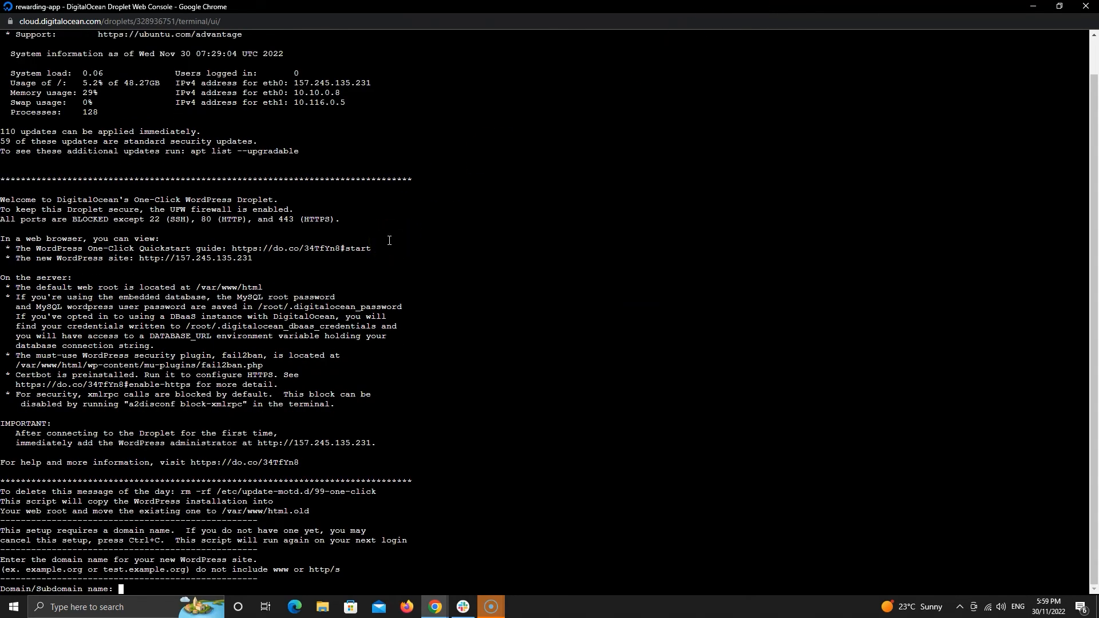
mouse_move(387, 6)
mouse_down()
mouse_move(301, 102)
mouse_move(508, 95)
mouse_move(548, 67)
mouse_up()
text(rewardingapp.com)
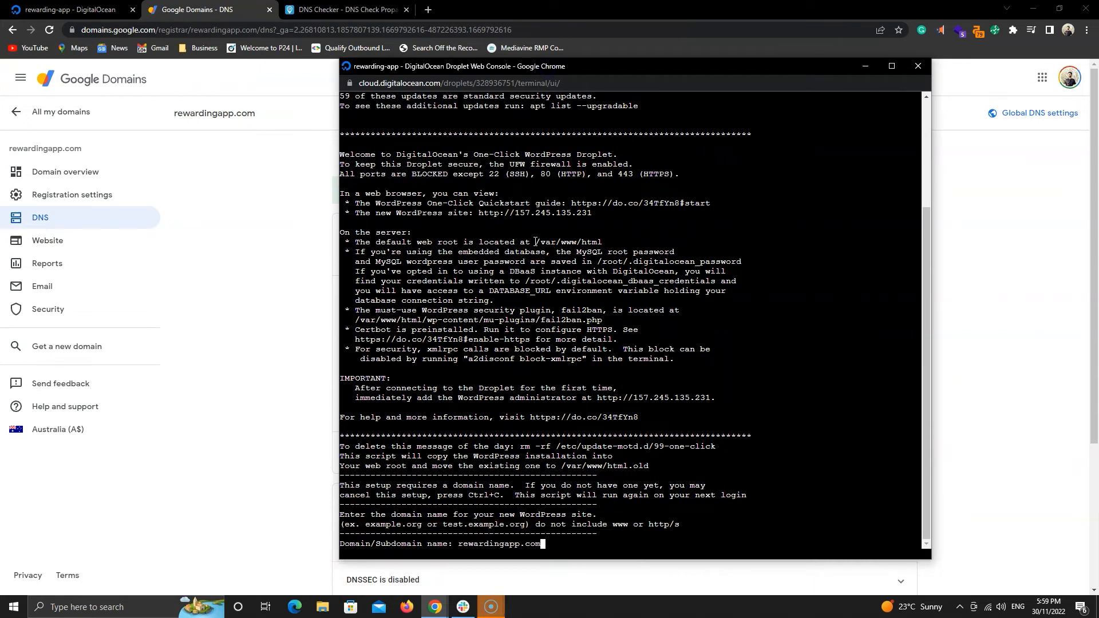
key(Return)
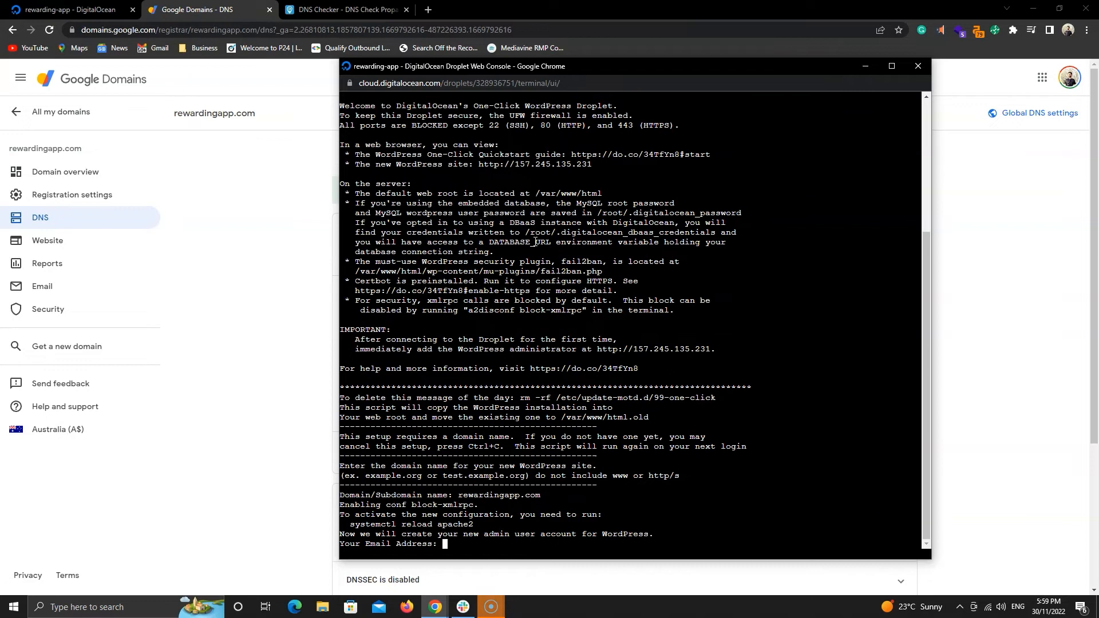
Enter the WordPress admin account's e-mail address, username and password.
key(Return)
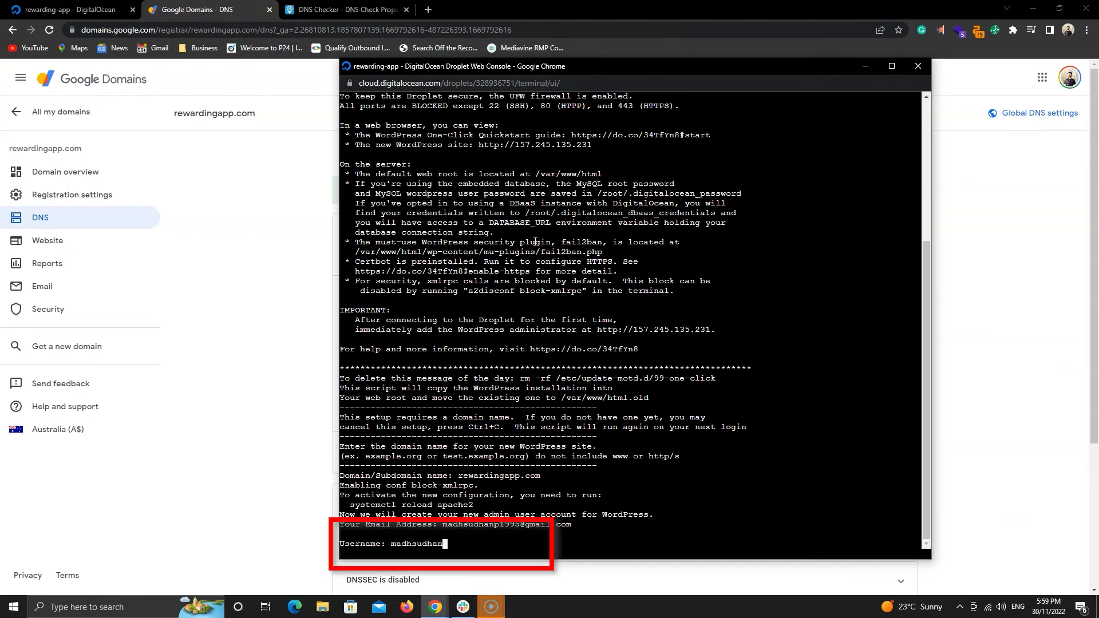
text(madhsudhan)
key(Return)
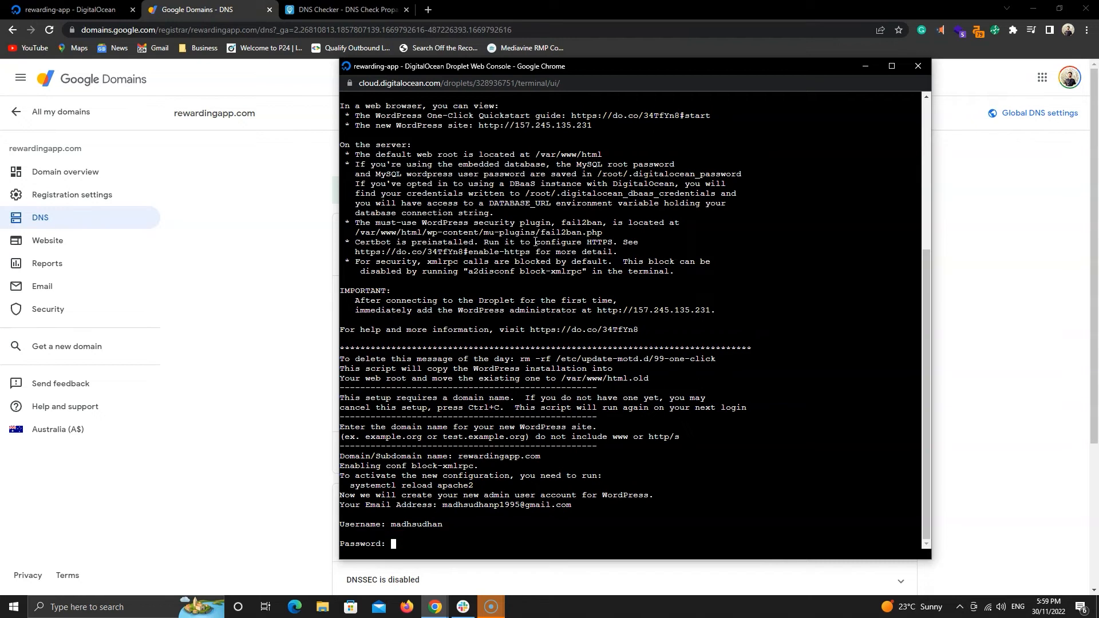
key(Return)
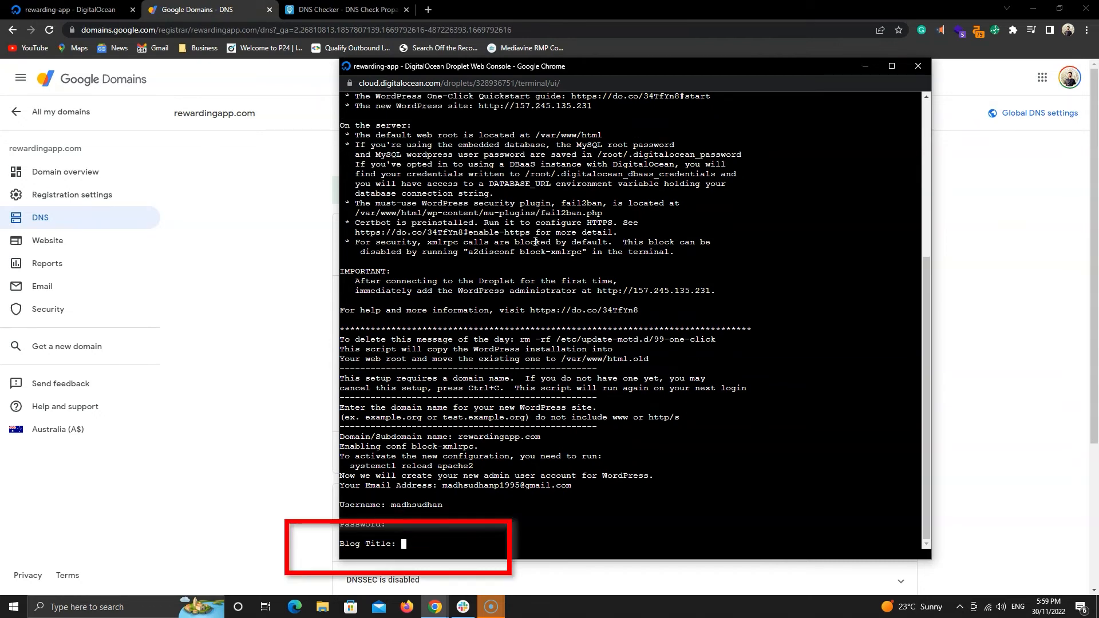
Set the blog title to Rewarding App and confirm the information is correct.
text(Rewarding App)
key(Return)
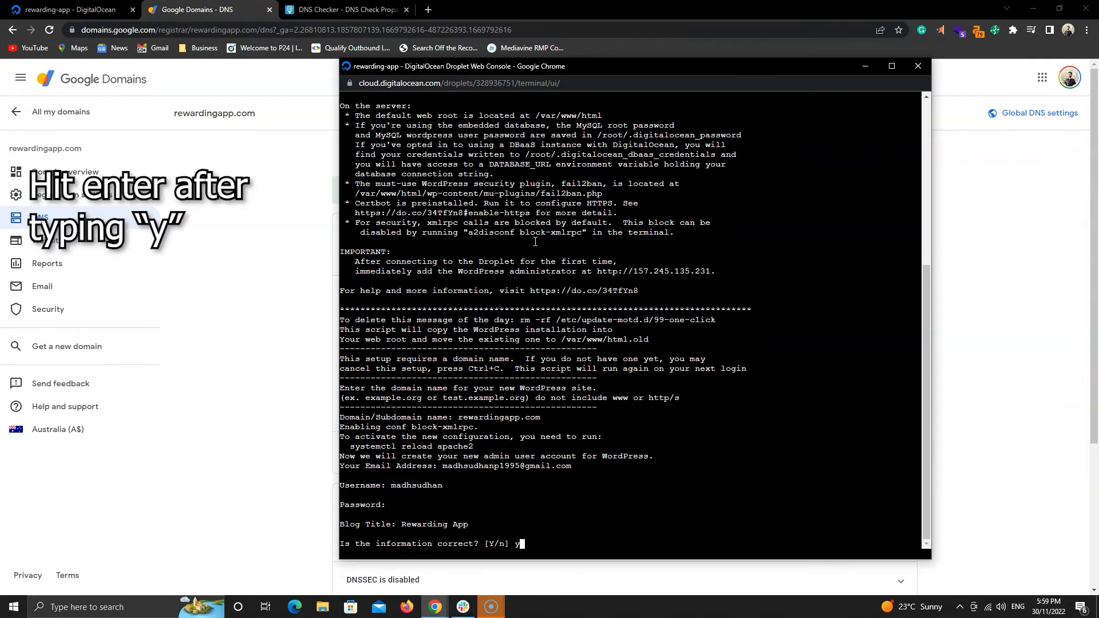
text(y)
key(Return)
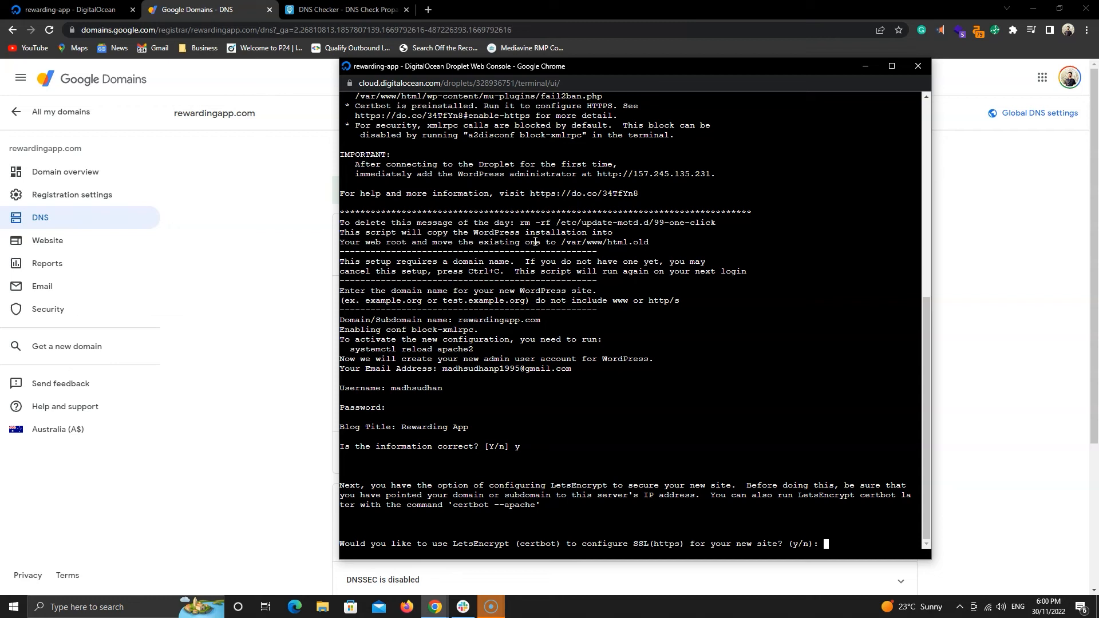
Choose to configure SSL (HTTPS) for the new site with Let's Encrypt certbot.
drag(656, 67, 616, 48)
text(y)
key(Return)
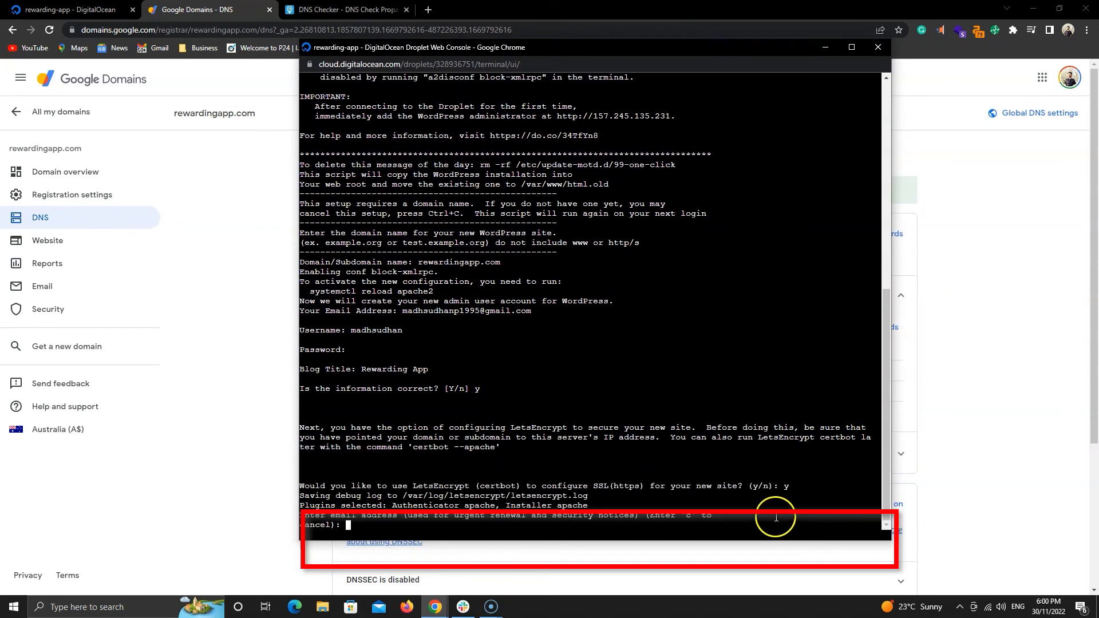
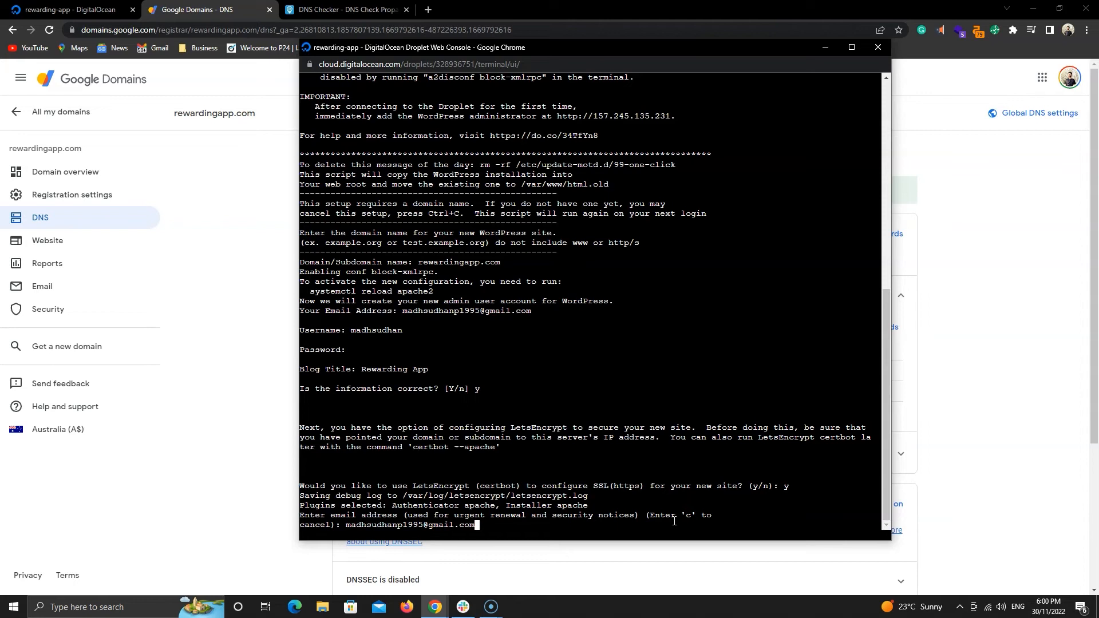
Enter the administrator's e-mail address for certificate renewal and security notices.
key(Return)
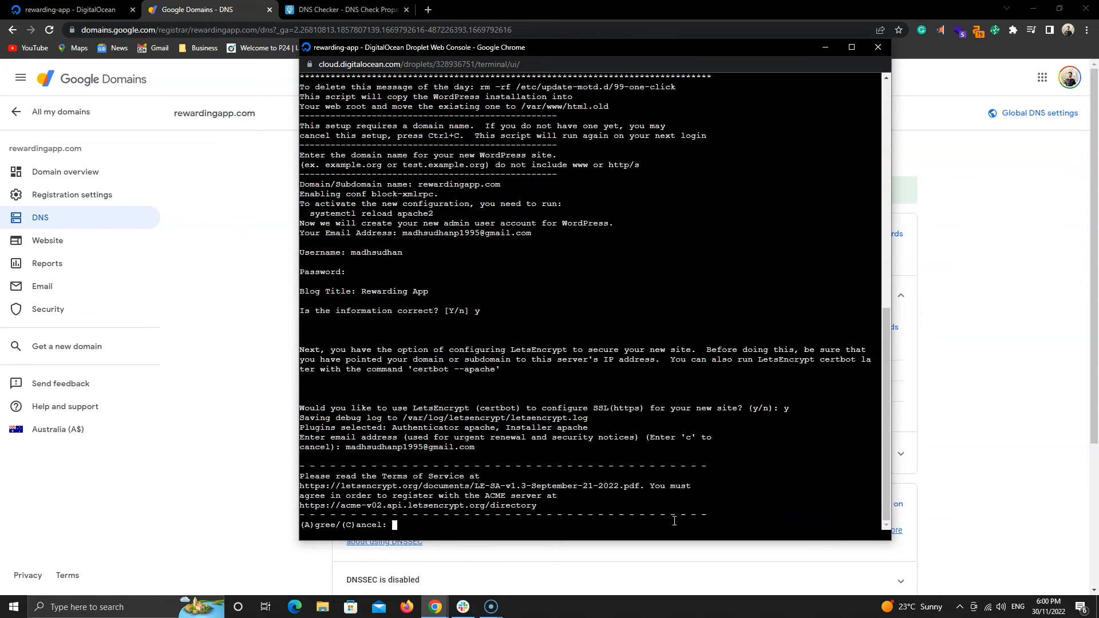
Agree to the Let's Encrypt Terms of Service and accept sharing the e-mail address with the EFF.
text(a)
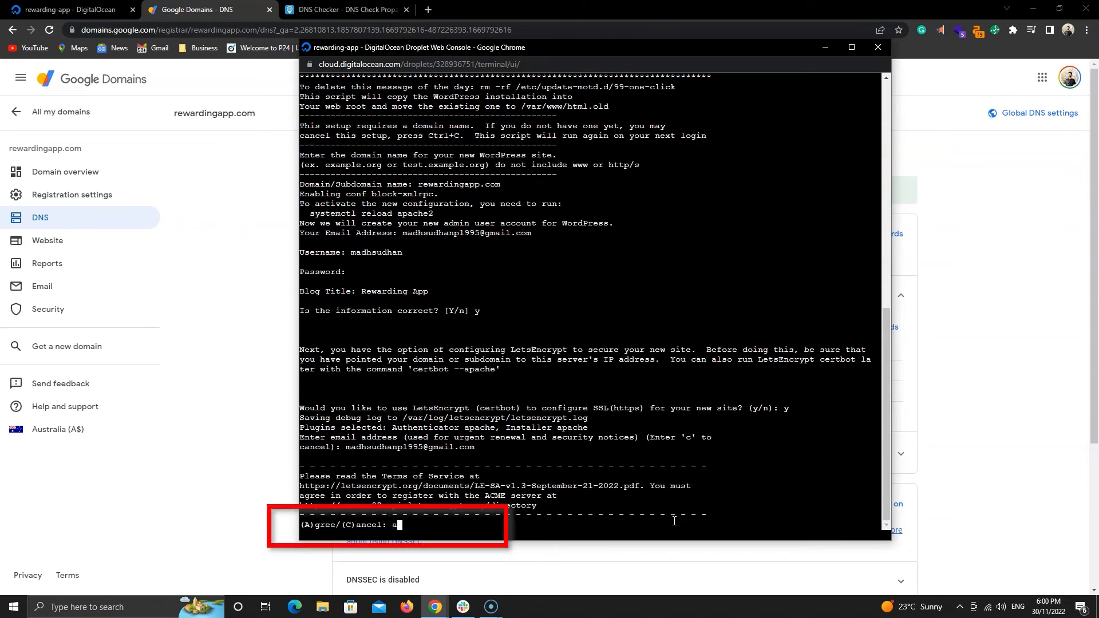
key(Return)
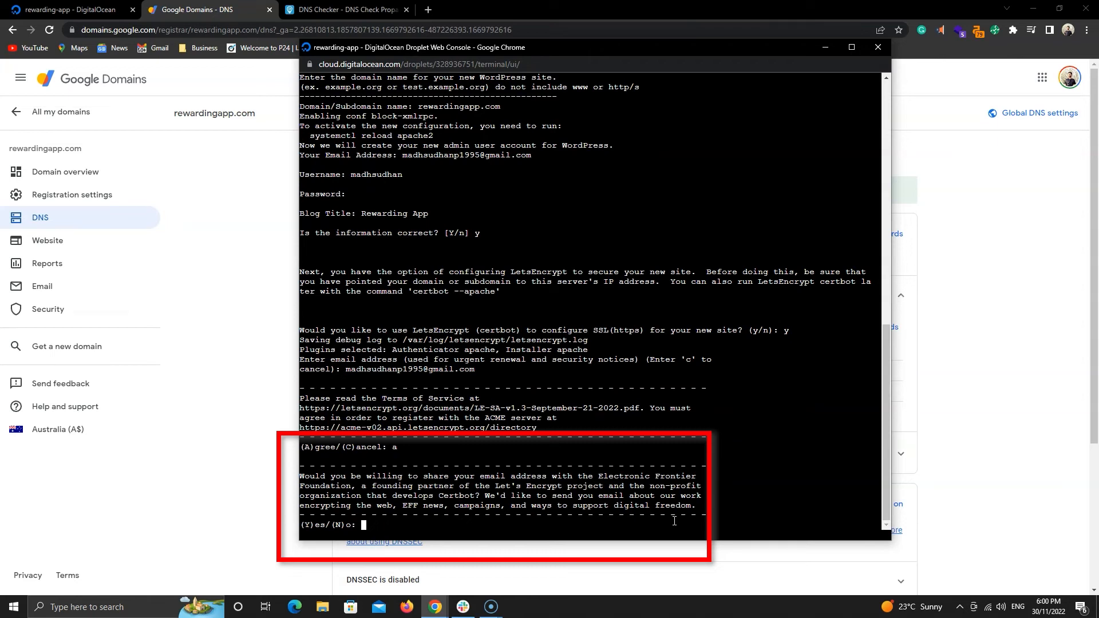
text(y)
key(Return)
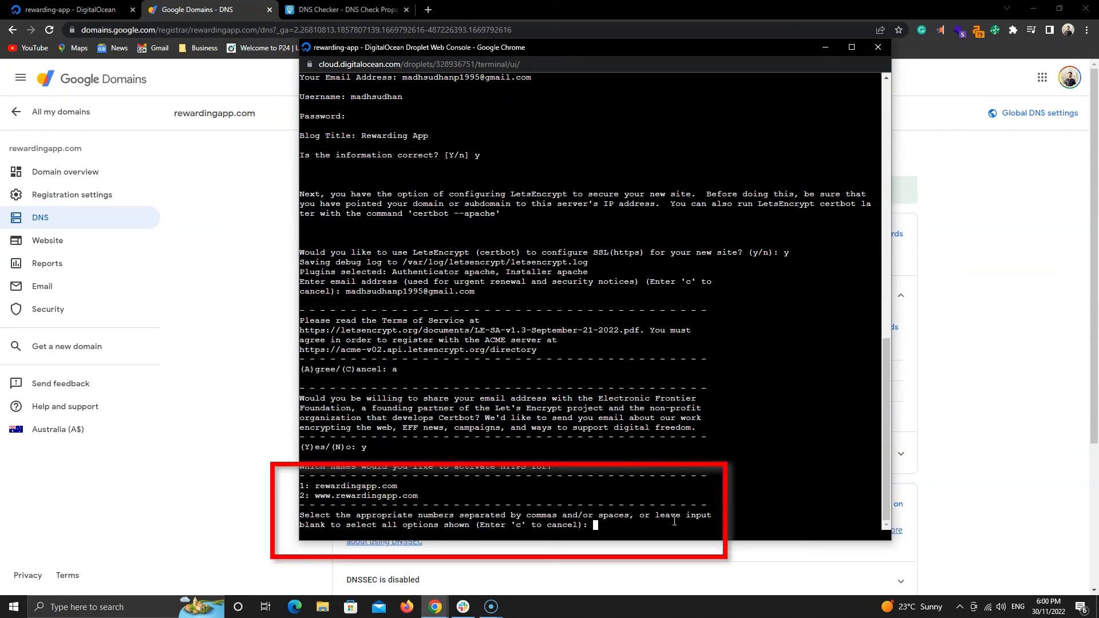
key(Return)
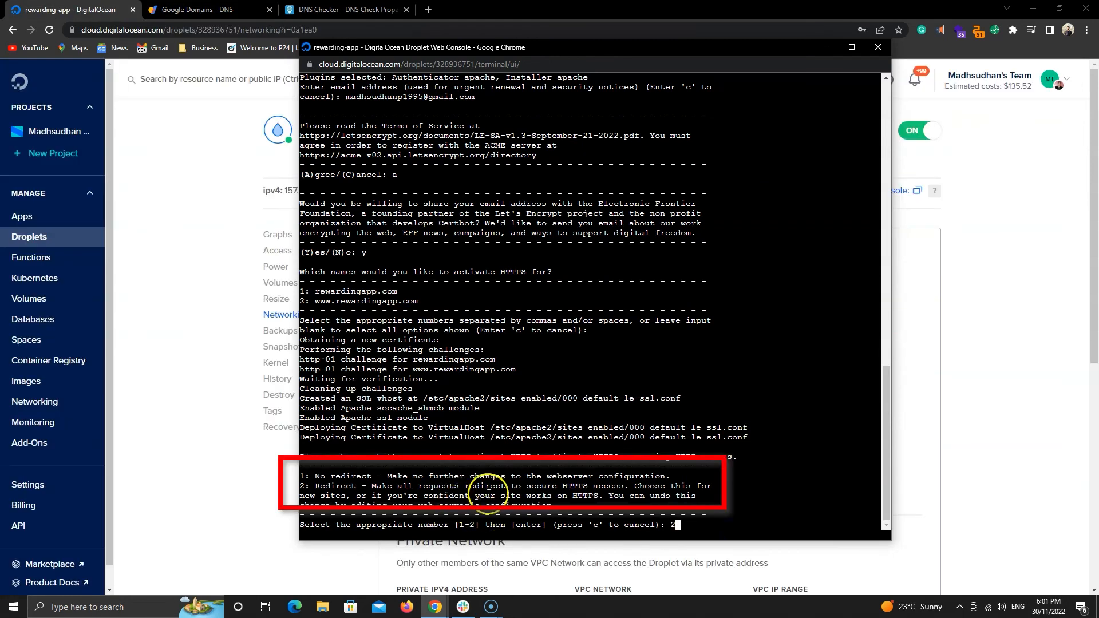
text(2)
key(Return)
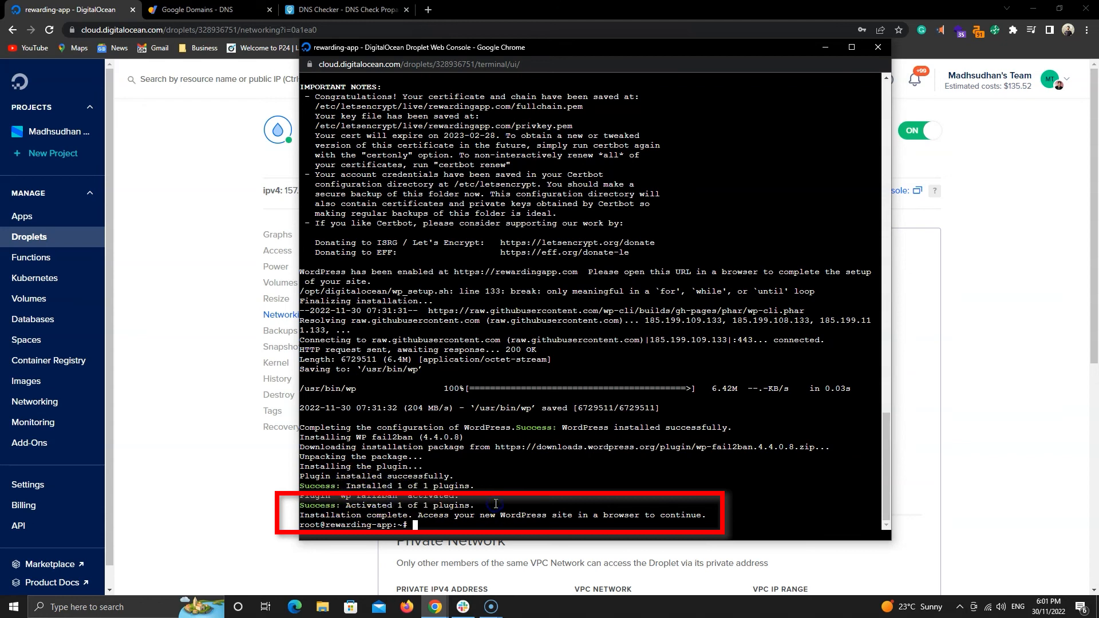
Close the console and open rewardingapp.com in a new browser tab to view the live site.
click(272, 481)
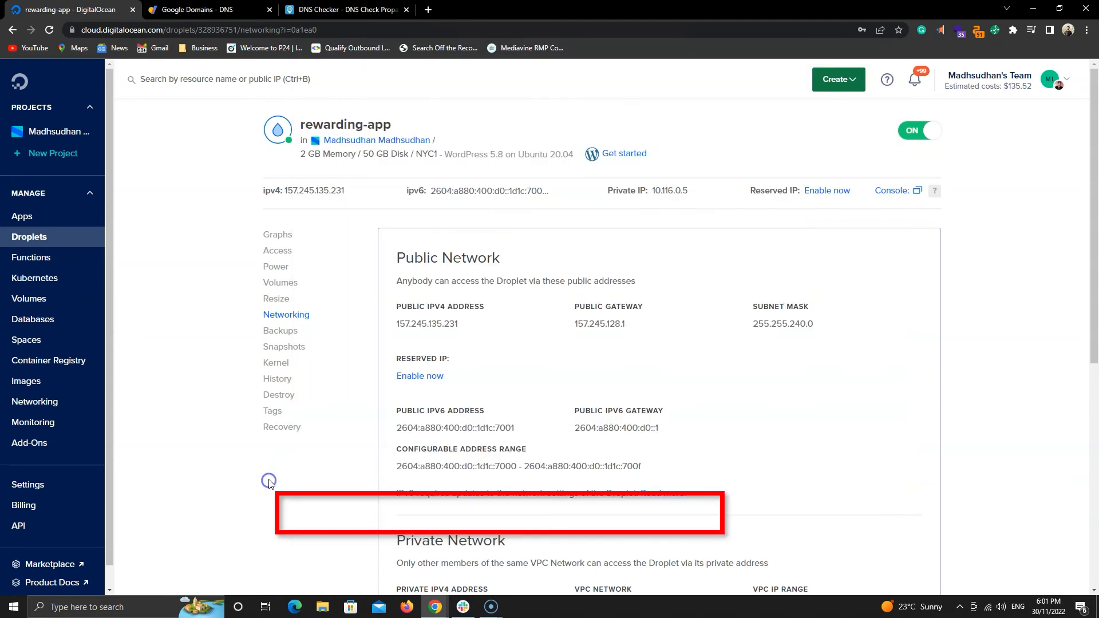
key(ctrl+t)
text(rewardingapp.com)
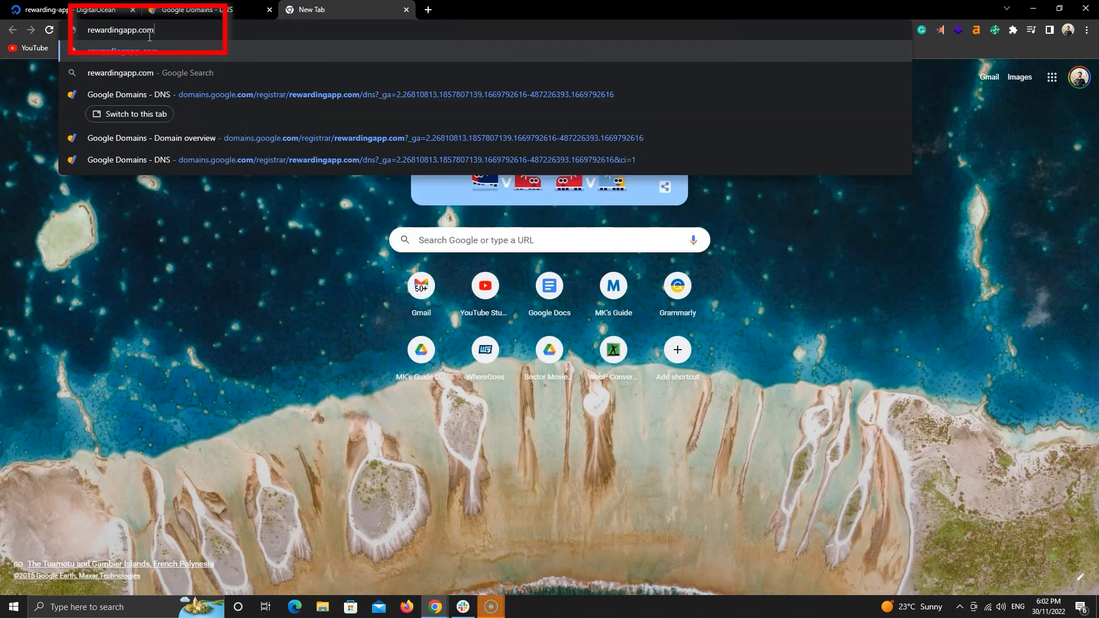
key(Return)
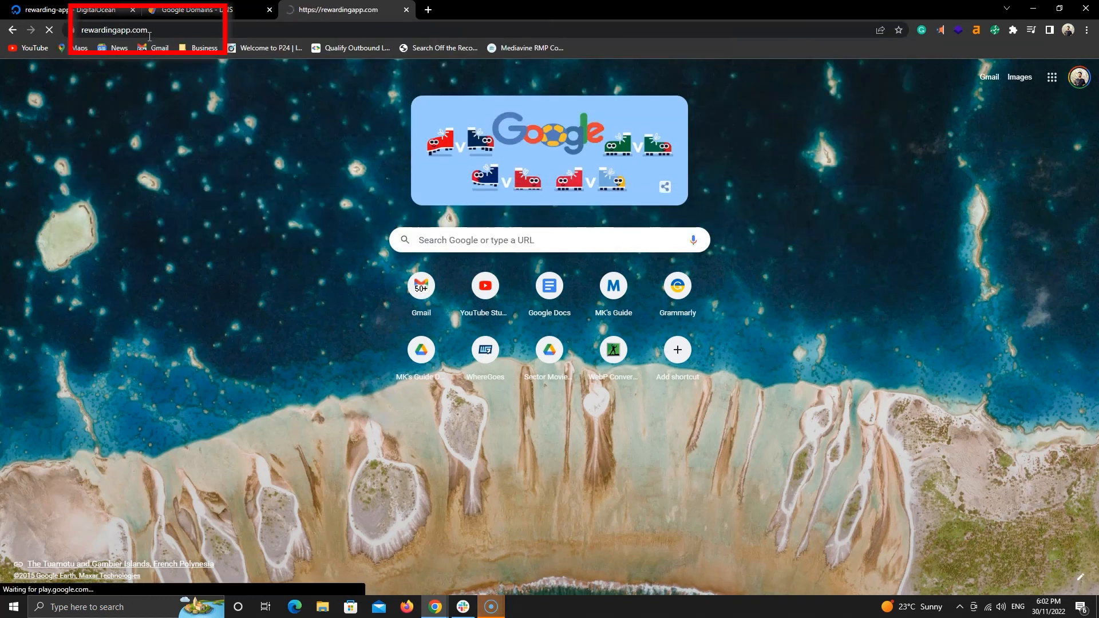
scroll(377, 250, down, 3)
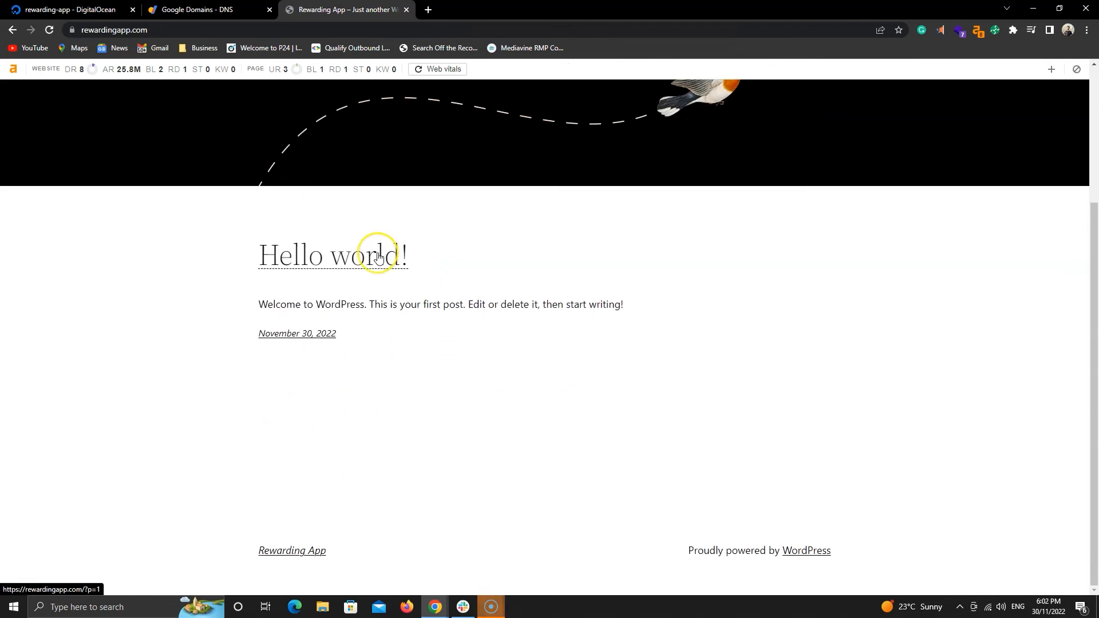
scroll(378, 255, up, 3)
Go to rewardingapp.com/wp-admin and sign in to the WordPress dashboard.
click(229, 29)
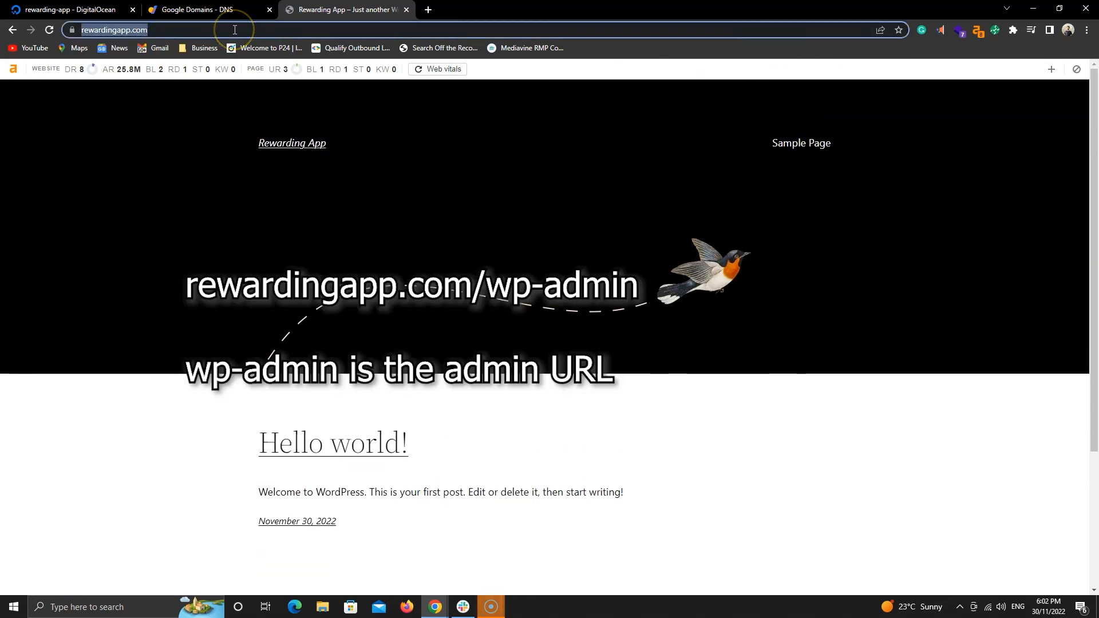
click(234, 29)
text(/wp-admin)
key(Return)
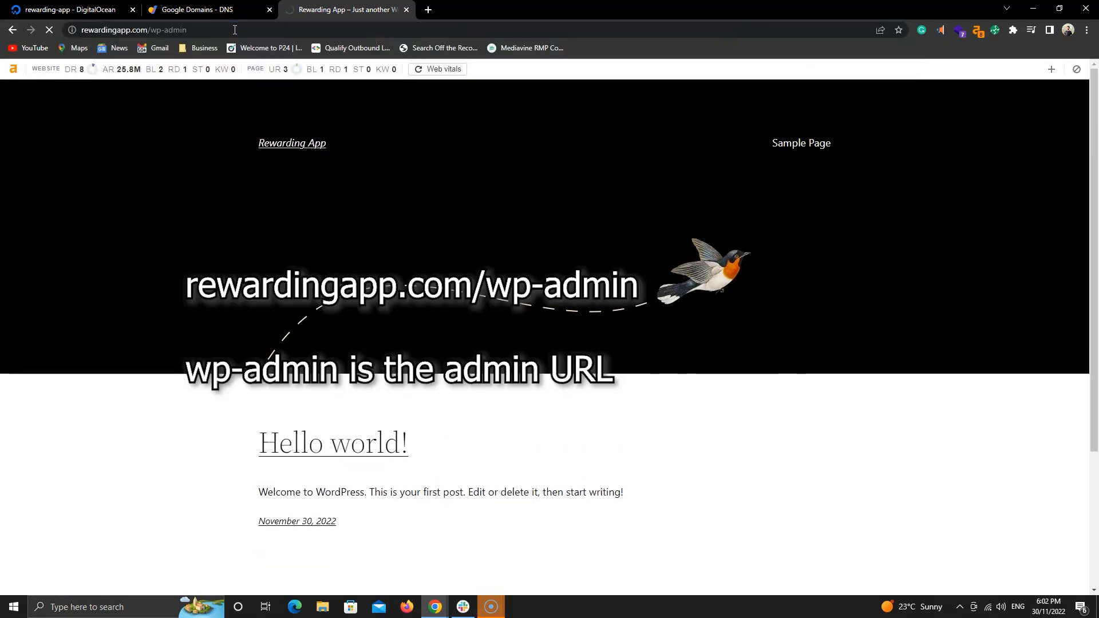
click(293, 252)
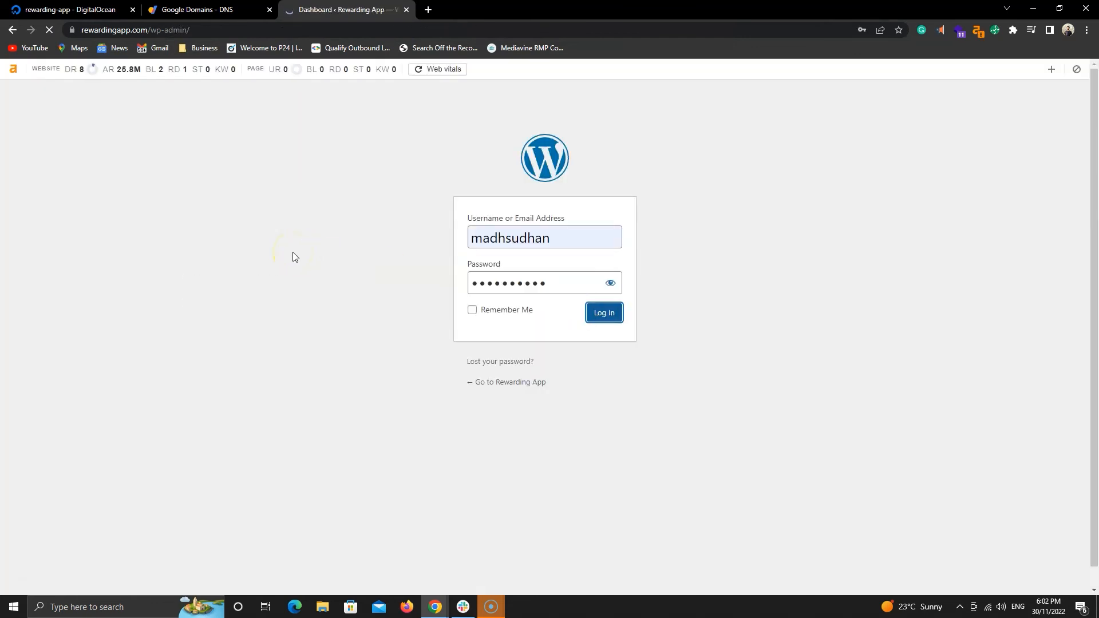
scroll(293, 251, down, 8)
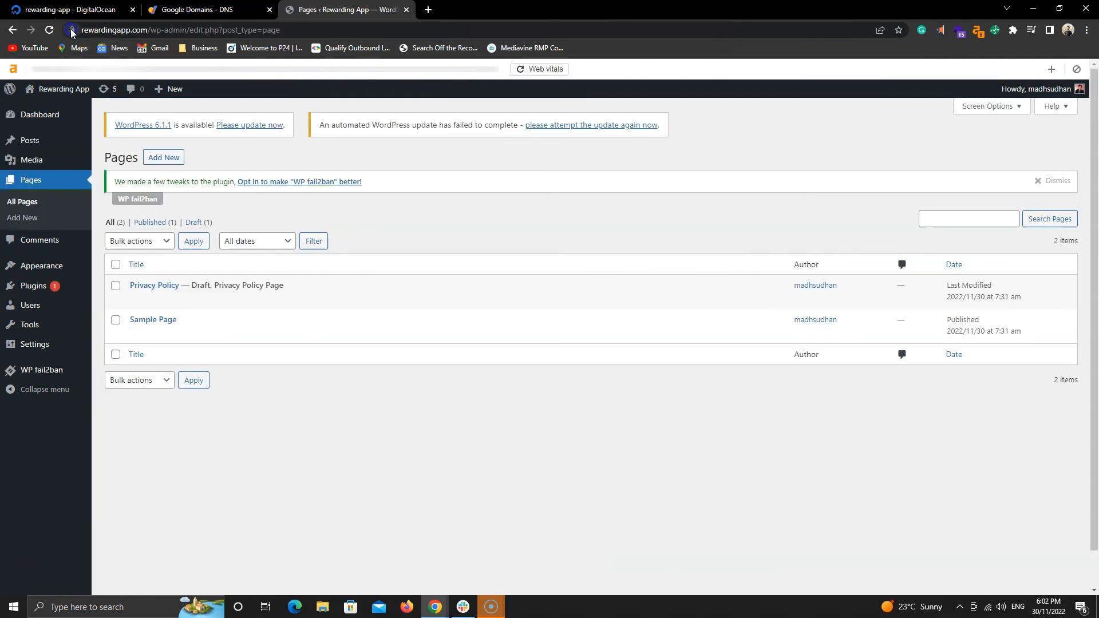
click(71, 30)
click(104, 30)
click(105, 30)
click(136, 29)
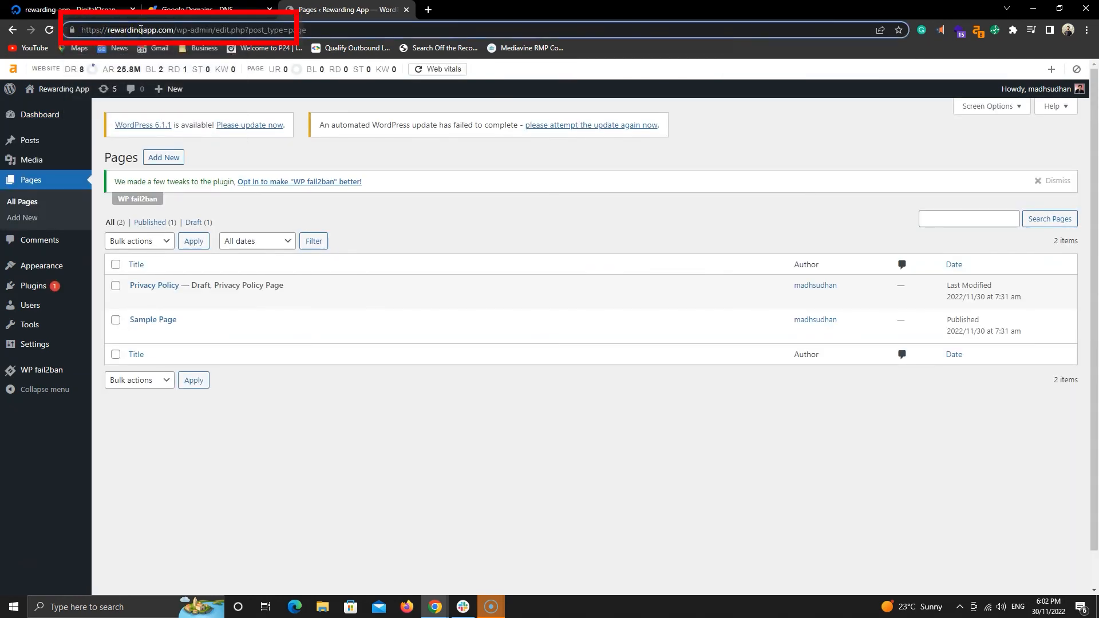
text(www.)
key(Return)
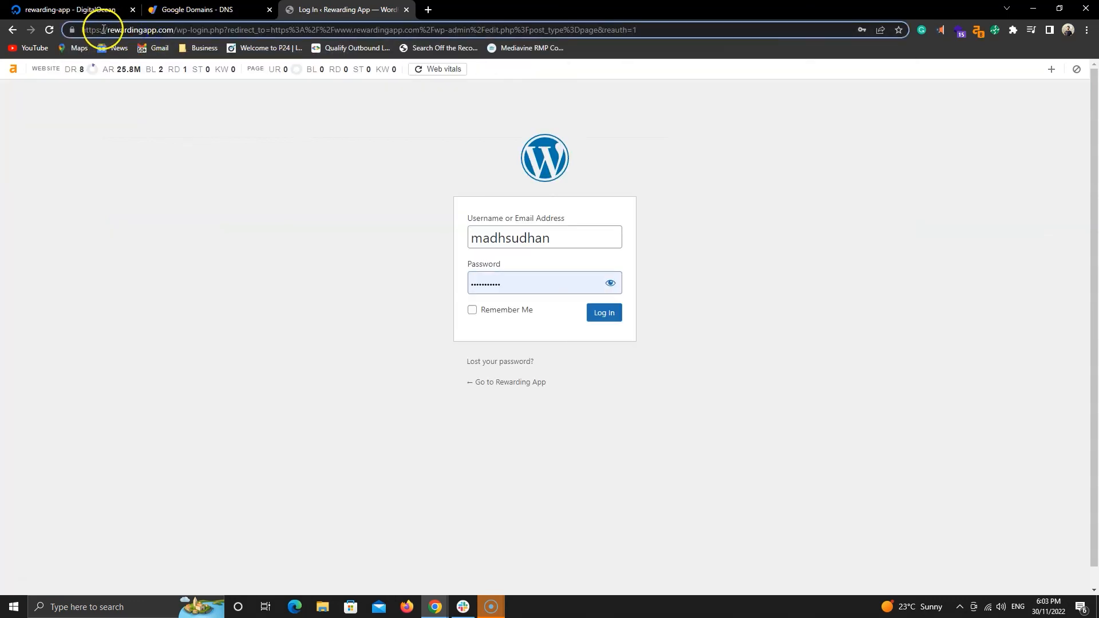
Log in to the WordPress admin with the admin username and password.
click(596, 313)
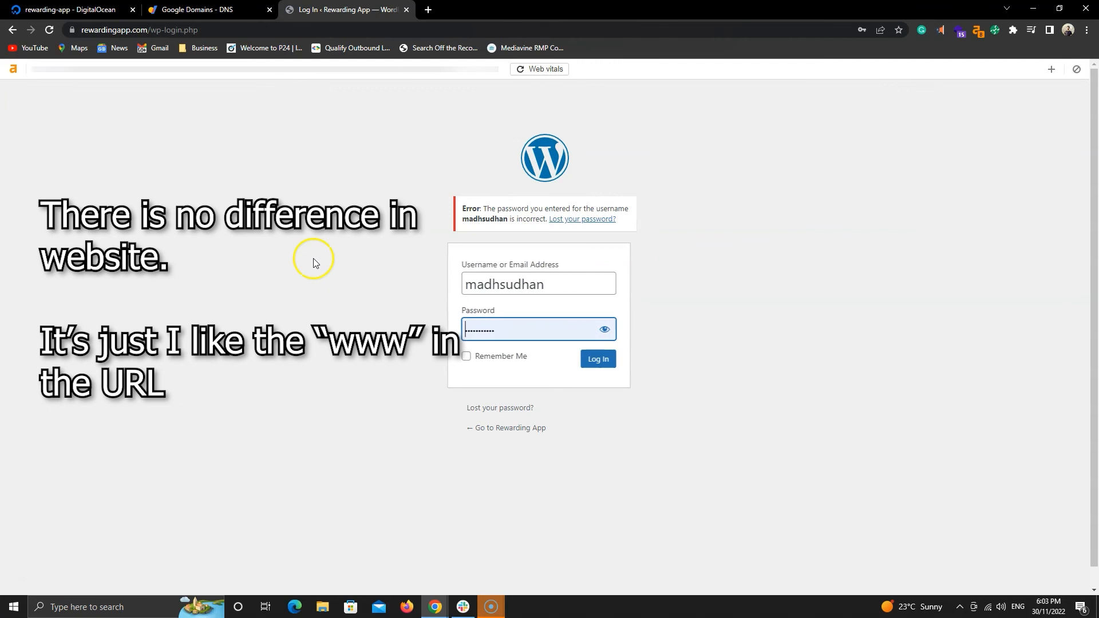
drag(523, 325, 448, 323)
key(ctrl+a)
text(••••••)
key(ctrl+a)
text(••••••••••)
key(Return)
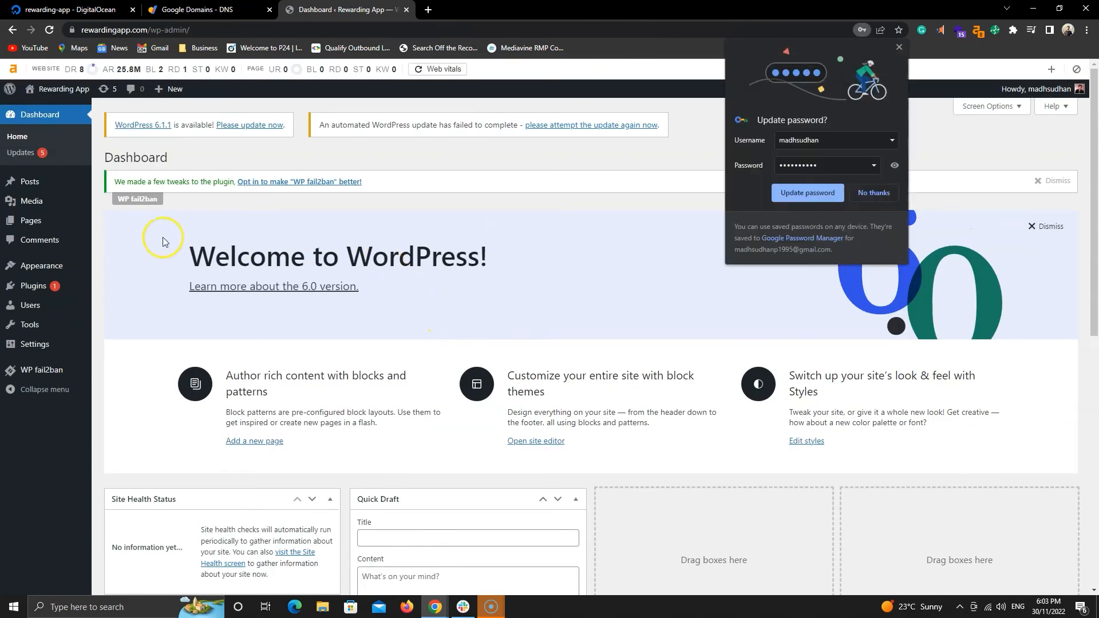
click(36, 344)
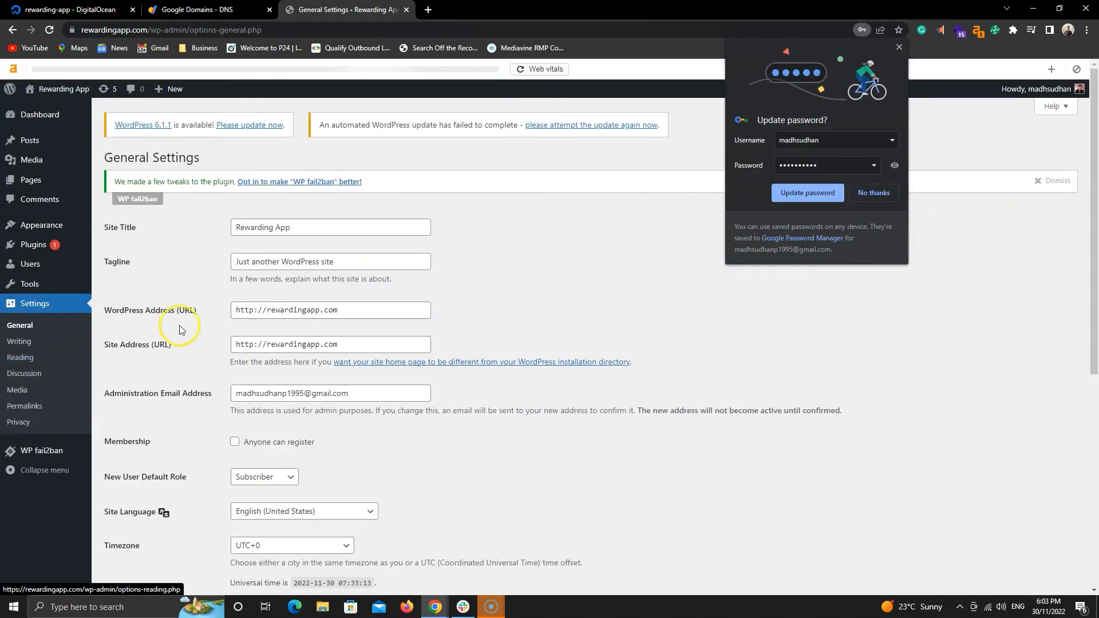
click(255, 310)
text(s)
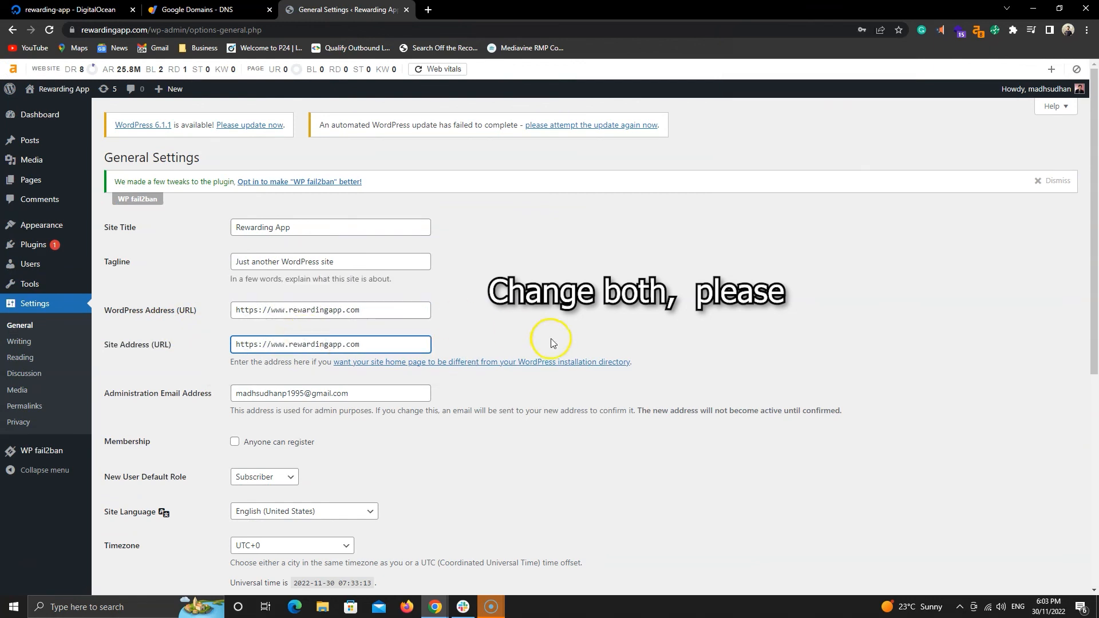
scroll(551, 339, down, 6)
click(133, 536)
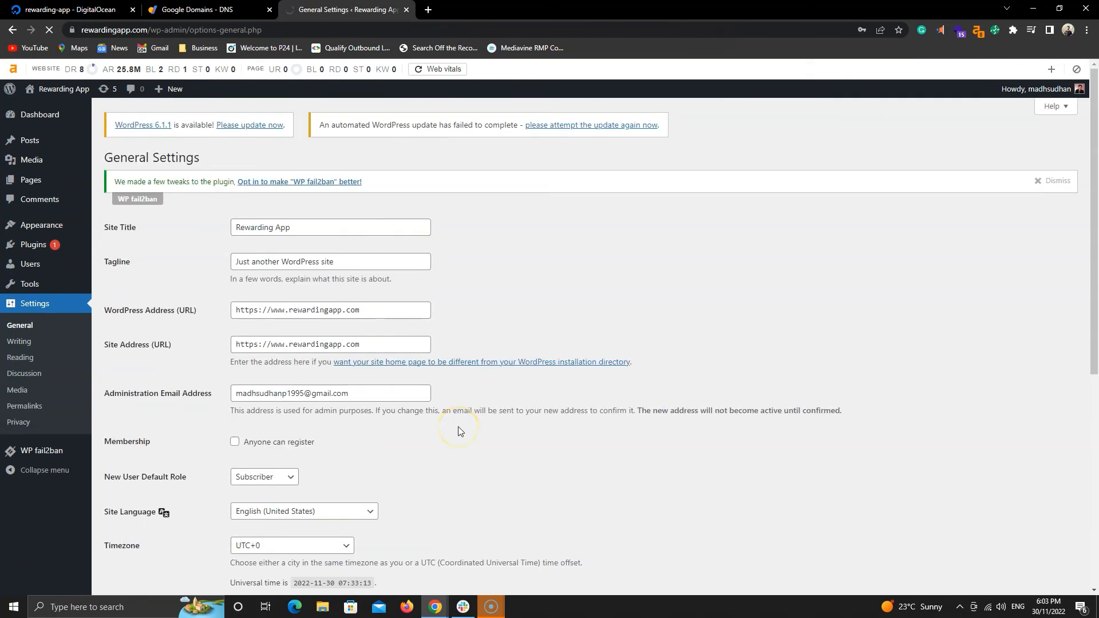
click(172, 33)
double_click(117, 30)
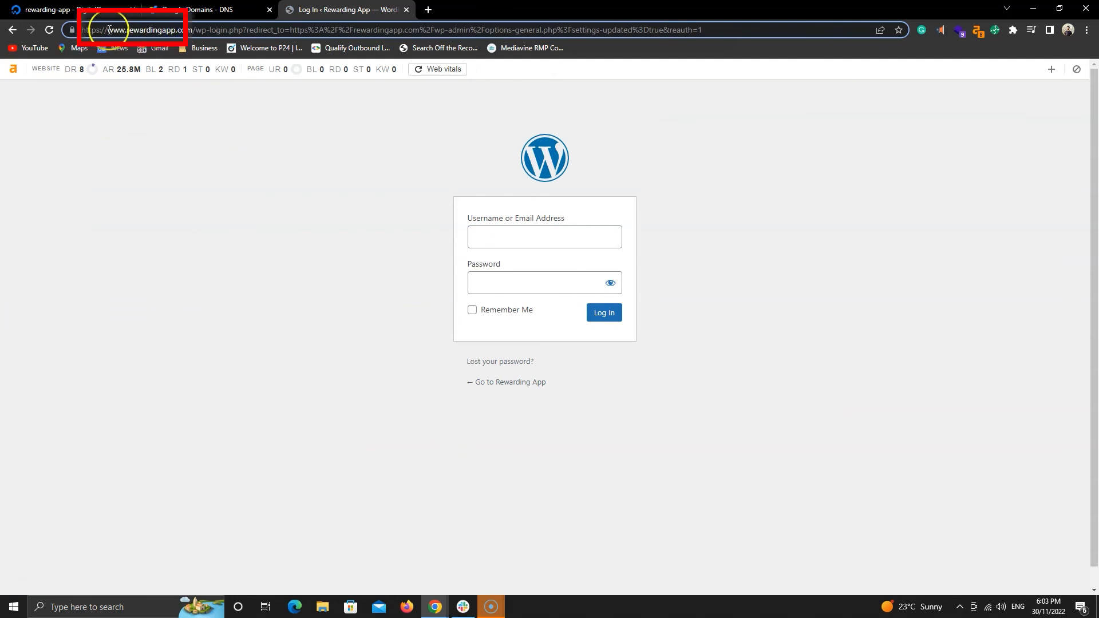
click(192, 164)
click(515, 235)
click(572, 272)
drag(566, 281, 450, 285)
text(•••••)
key(Return)
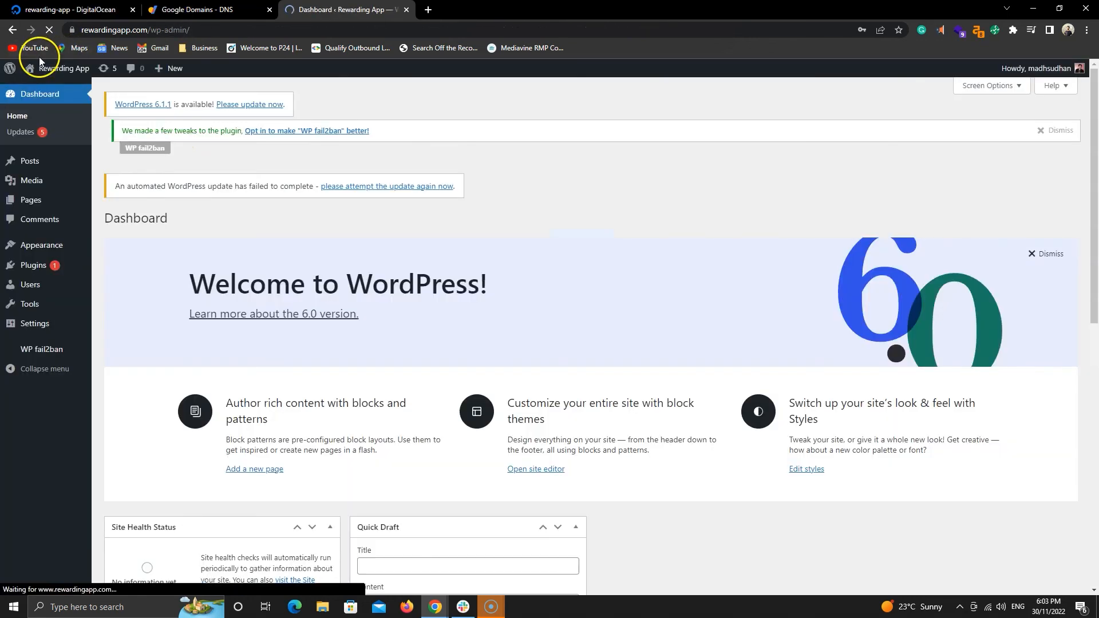
click(90, 33)
double_click(139, 33)
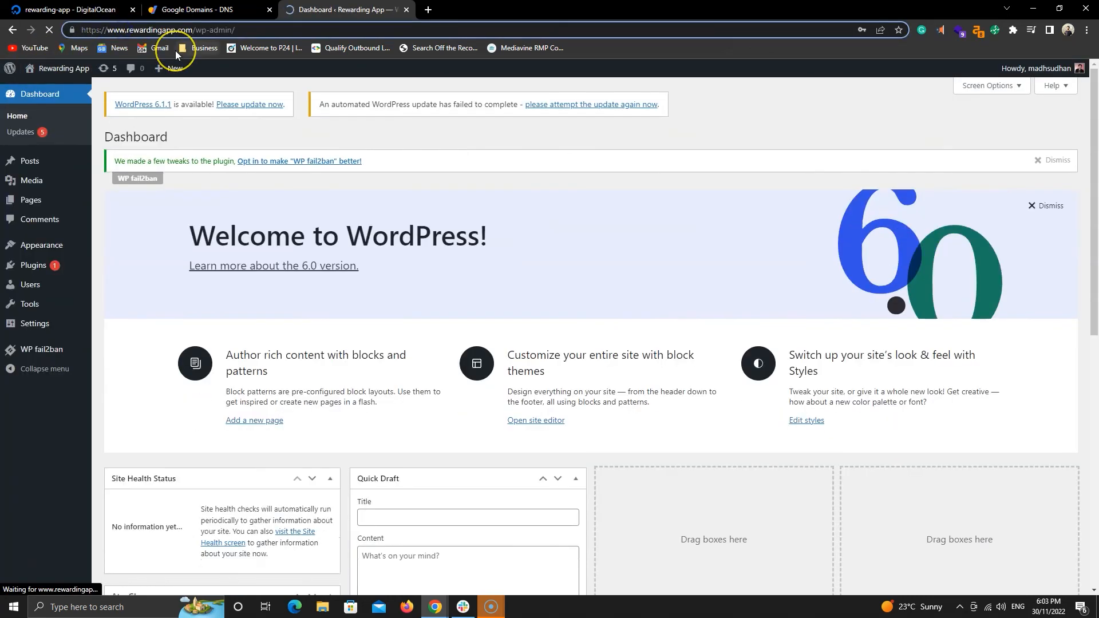